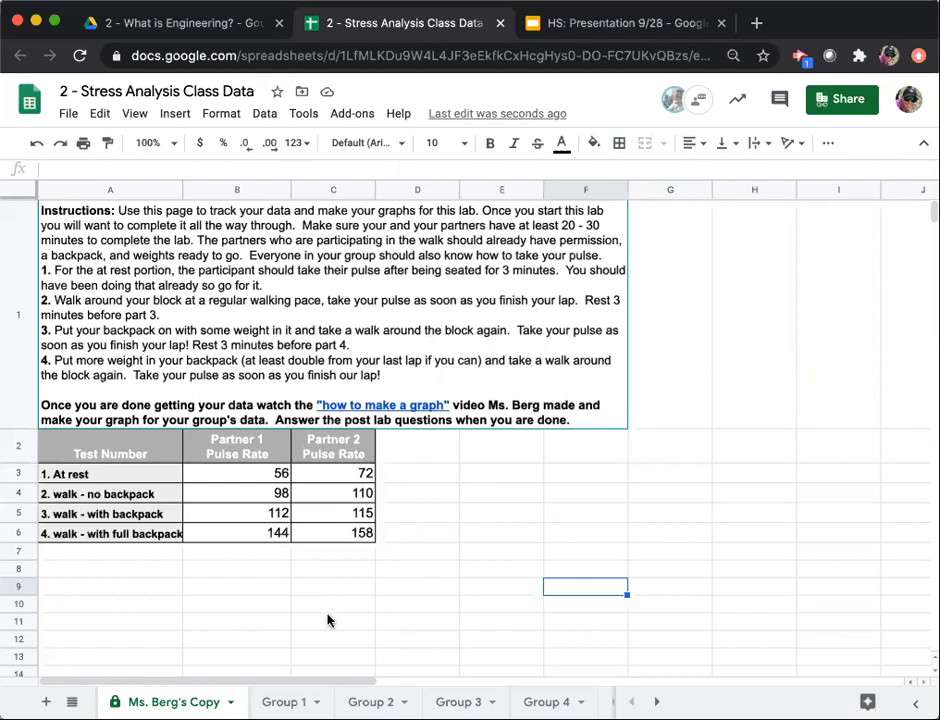
# Insert a chart from the pulse-rate table in A2:C6, headers and test labels included, and move it higher on the sheet.
pyautogui.moveTo(248, 480); pyautogui.dragTo(331, 537)
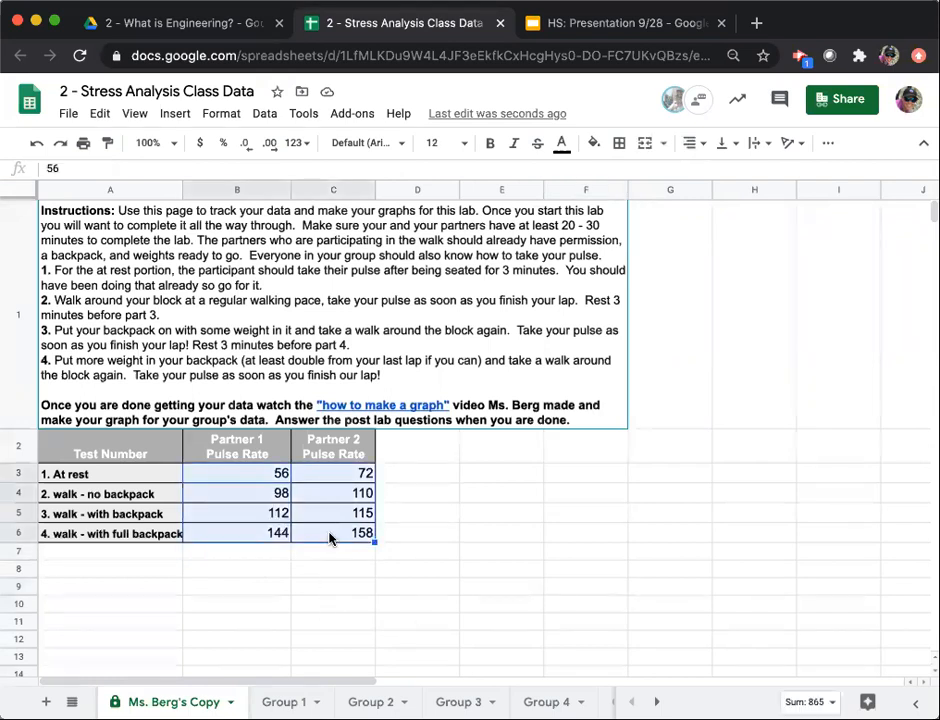
pyautogui.click(248, 580)
pyautogui.moveTo(240, 445); pyautogui.dragTo(323, 540)
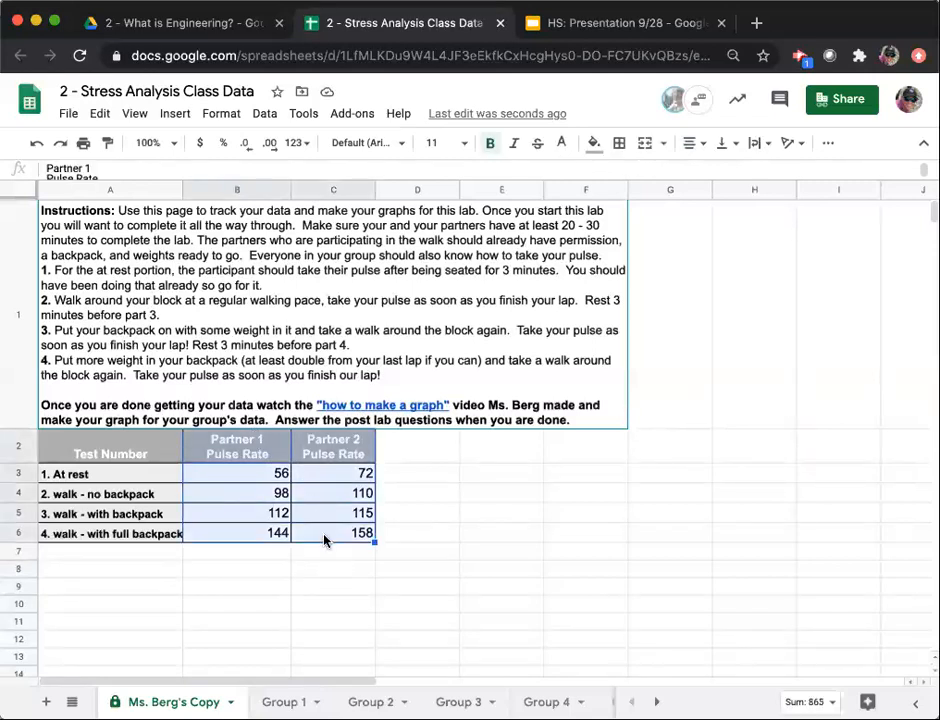
pyautogui.moveTo(105, 451); pyautogui.dragTo(350, 541)
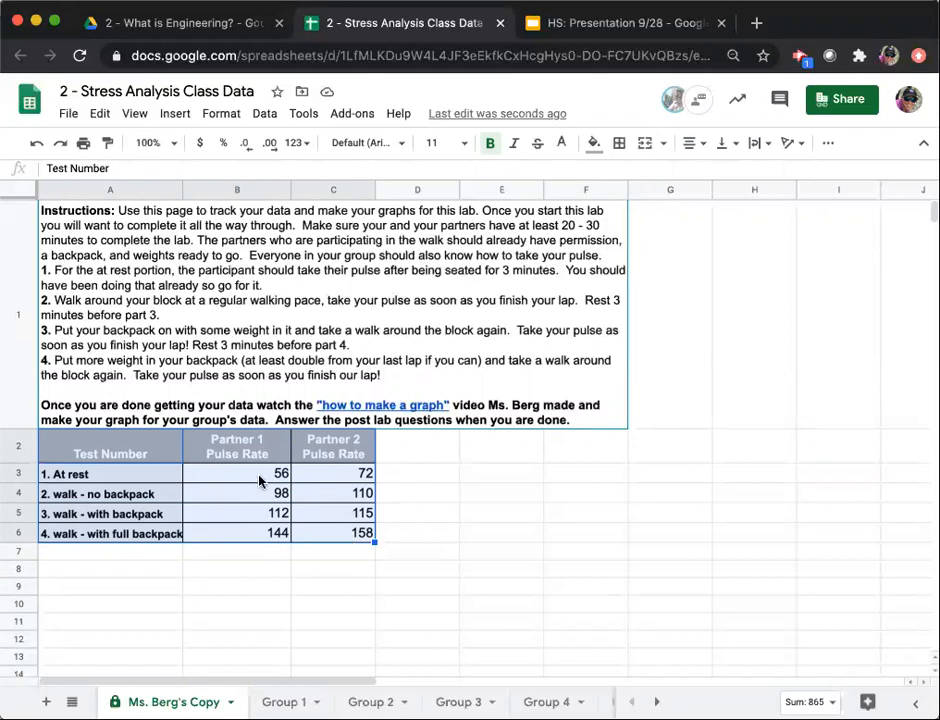
pyautogui.click(176, 113)
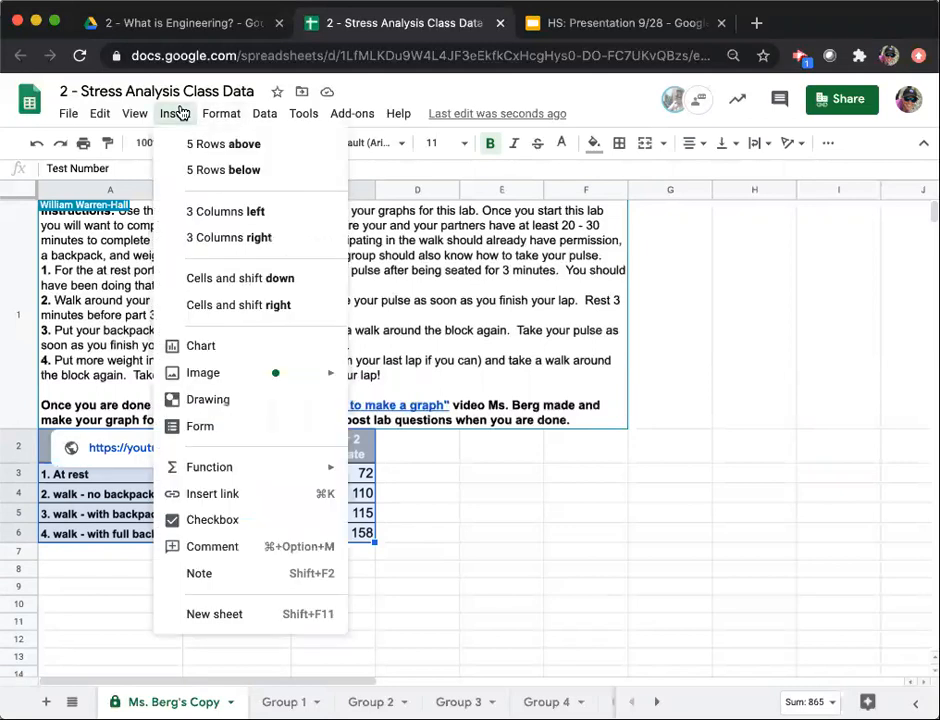
pyautogui.click(227, 346)
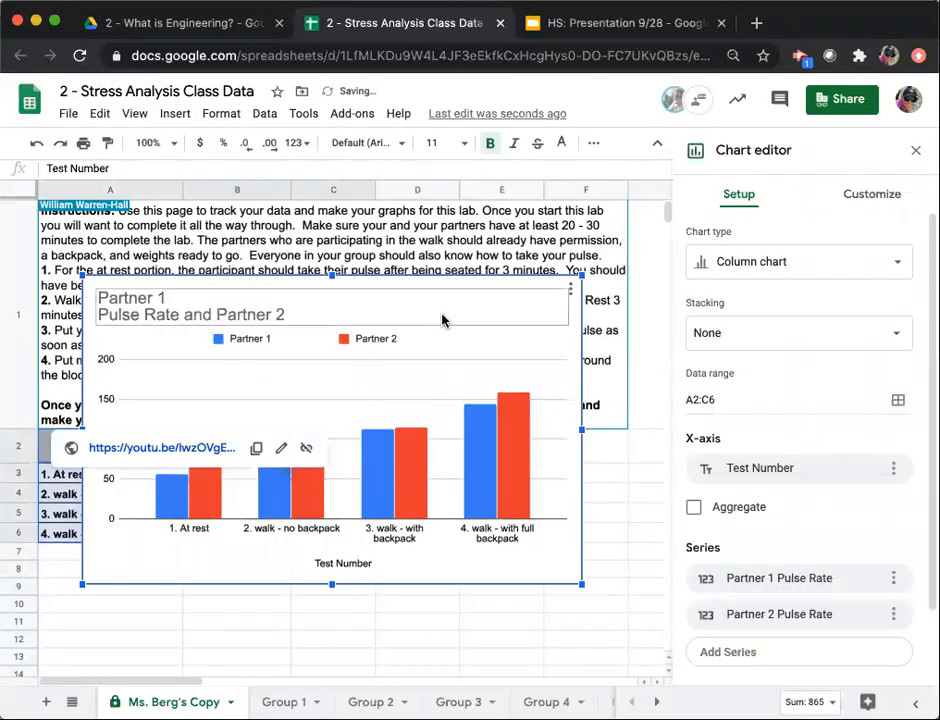
pyautogui.moveTo(507, 289); pyautogui.dragTo(487, 206)
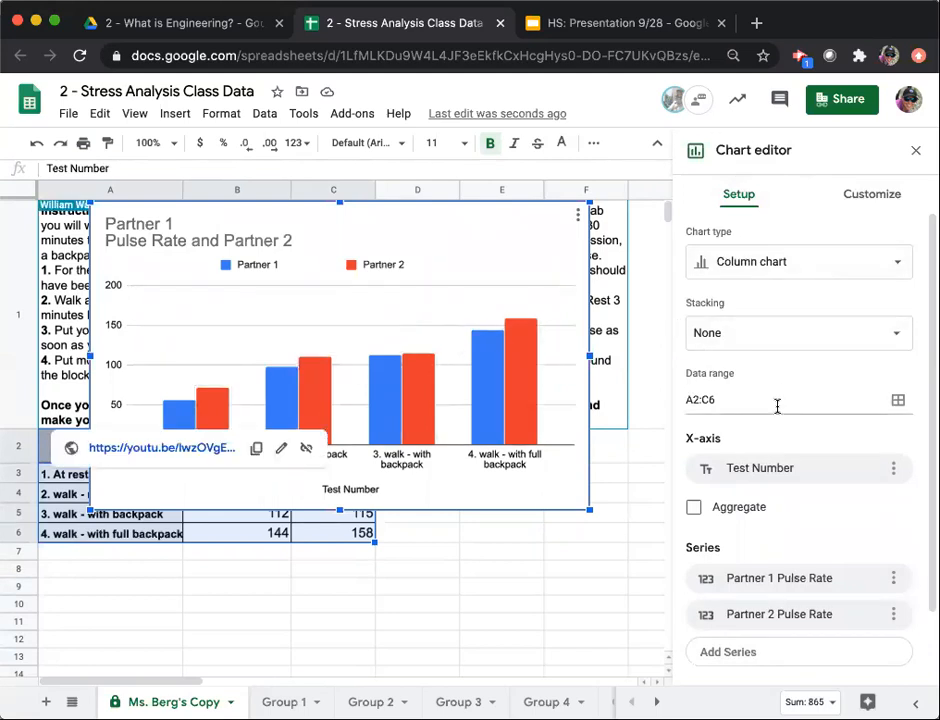
# Replace the chart's title with "Effect of Exercise on Heart Rate".
pyautogui.scroll(-2, 776, 405)
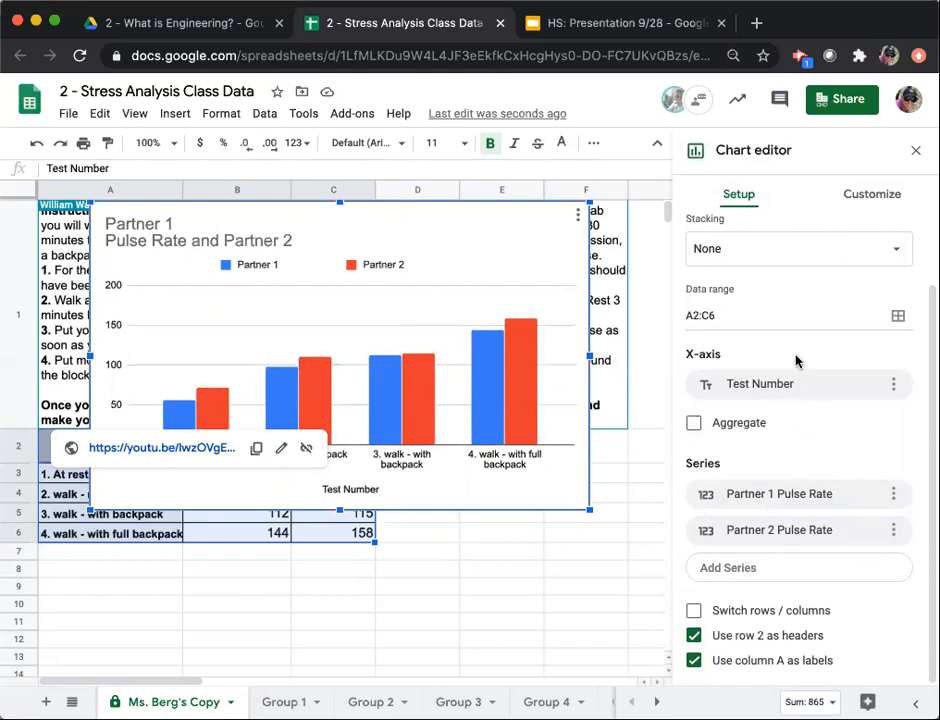
pyautogui.scroll(2, 797, 361)
pyautogui.click(886, 200)
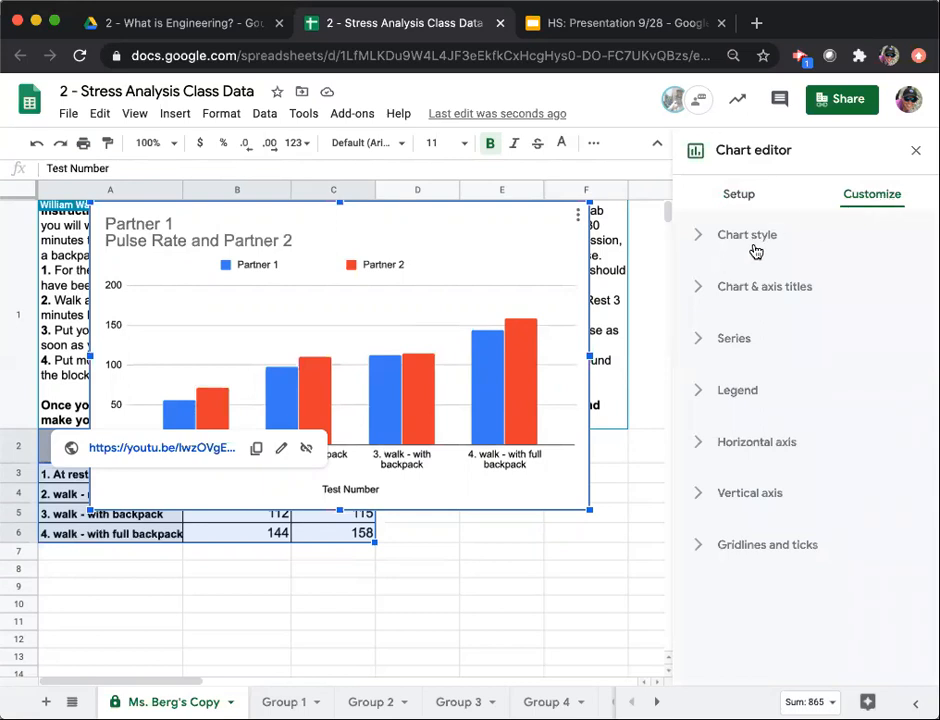
pyautogui.click(700, 292)
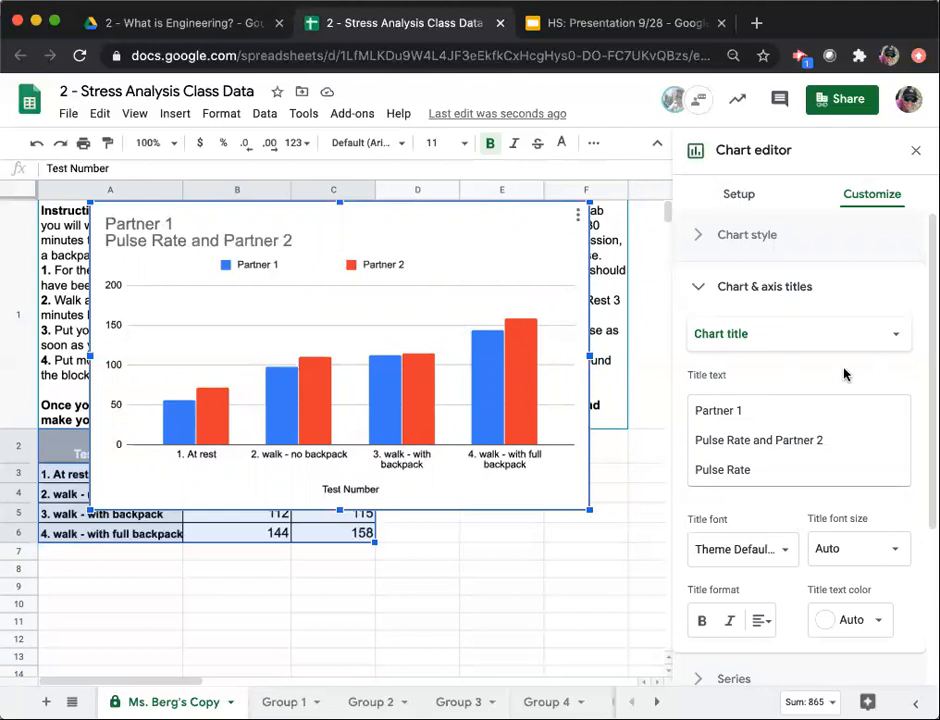
pyautogui.click(776, 423)
pyautogui.hotkey('ctrl', 'a')
pyautogui.press('BackSpace')
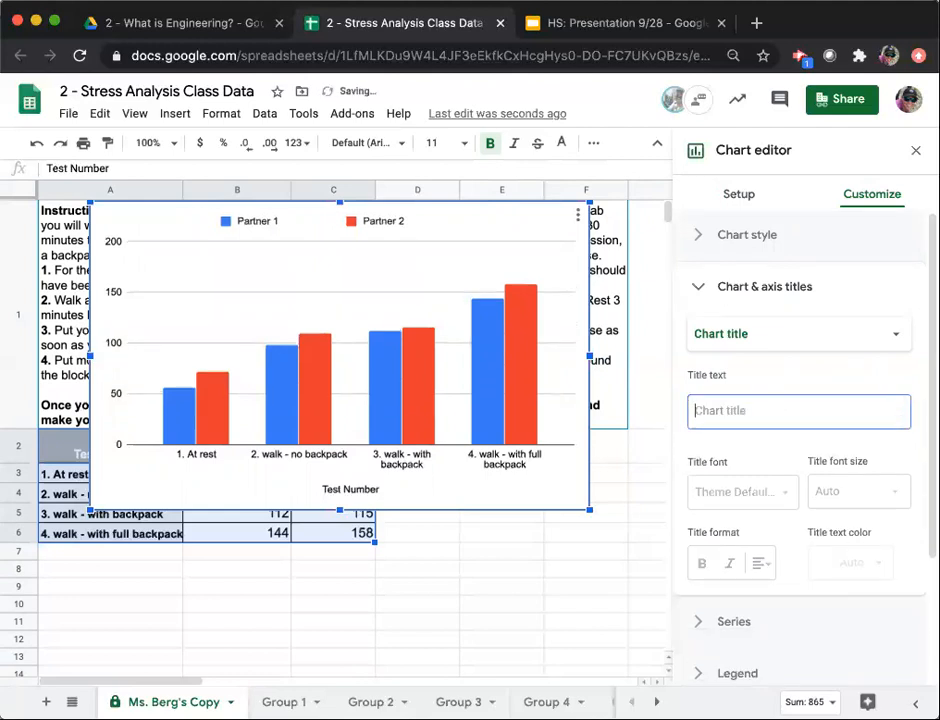
pyautogui.write('Effect of ')
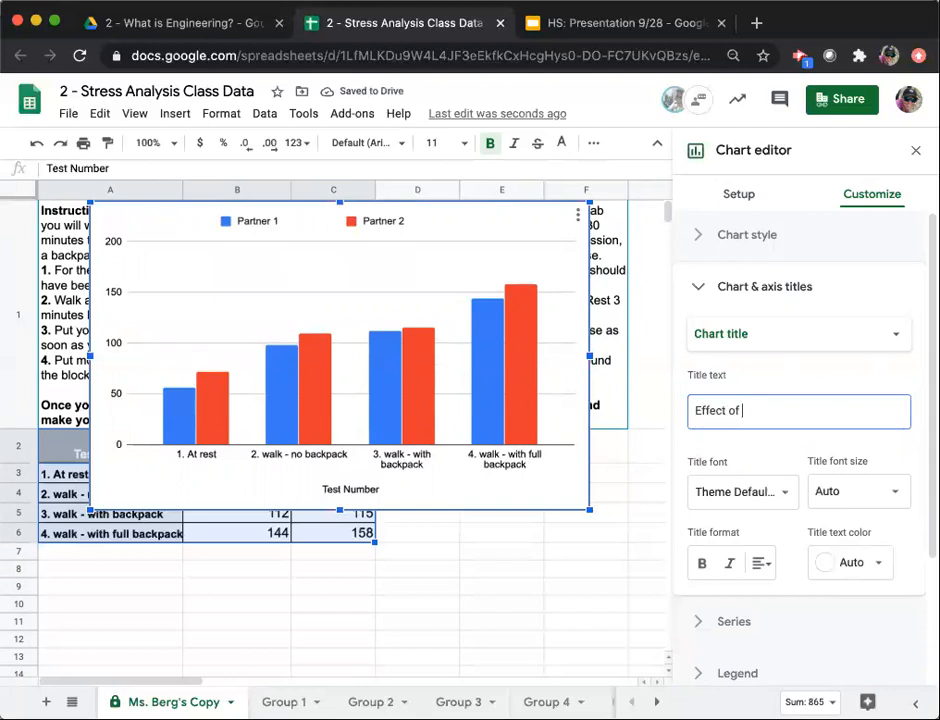
pyautogui.write('Exercise on Heart Rate')
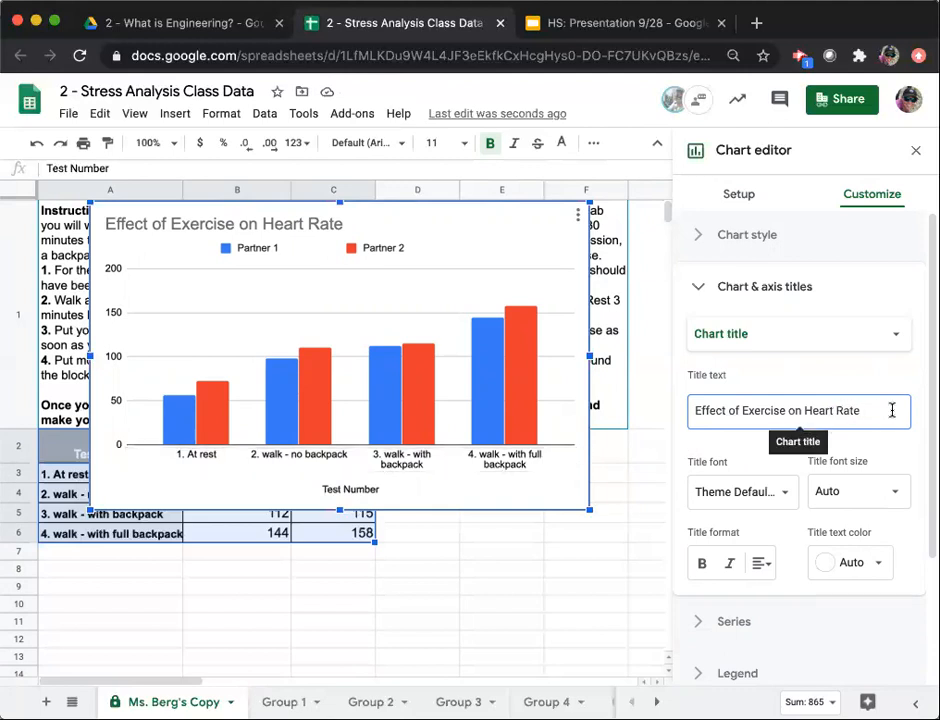
# Change "Exercise" to "Exertion" in the chart title and format the title as bold black text.
pyautogui.doubleClick(762, 411)
pyautogui.write('Exertion')
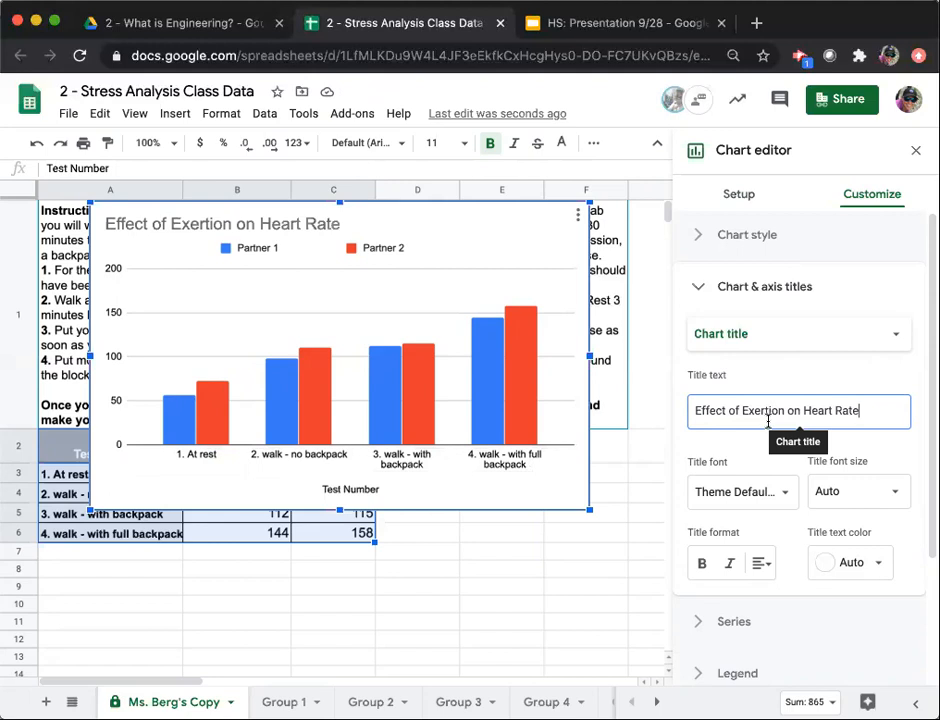
pyautogui.click(701, 565)
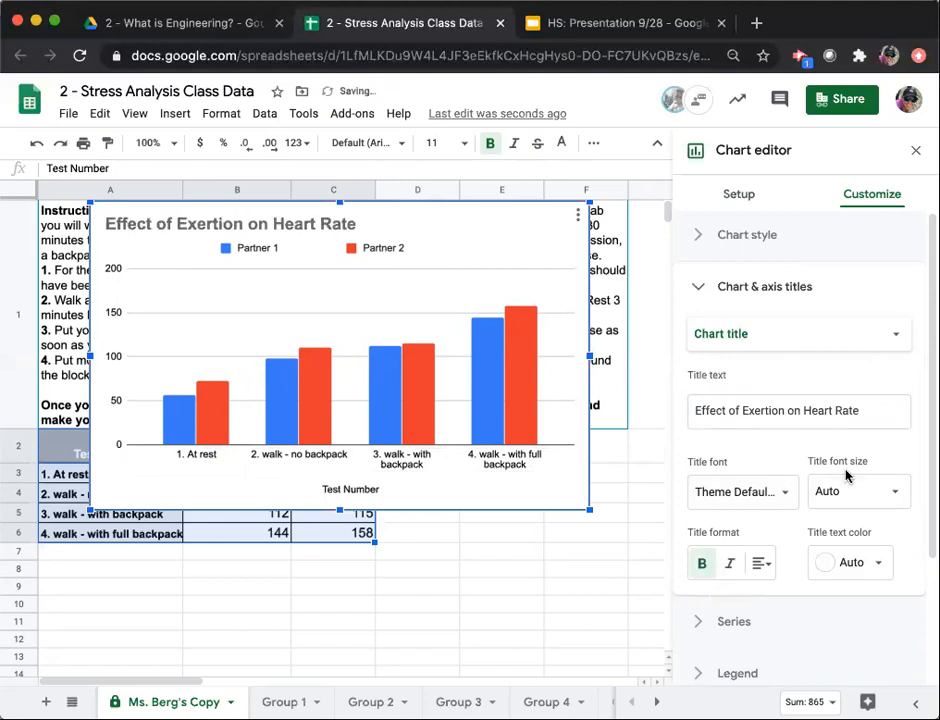
pyautogui.click(858, 562)
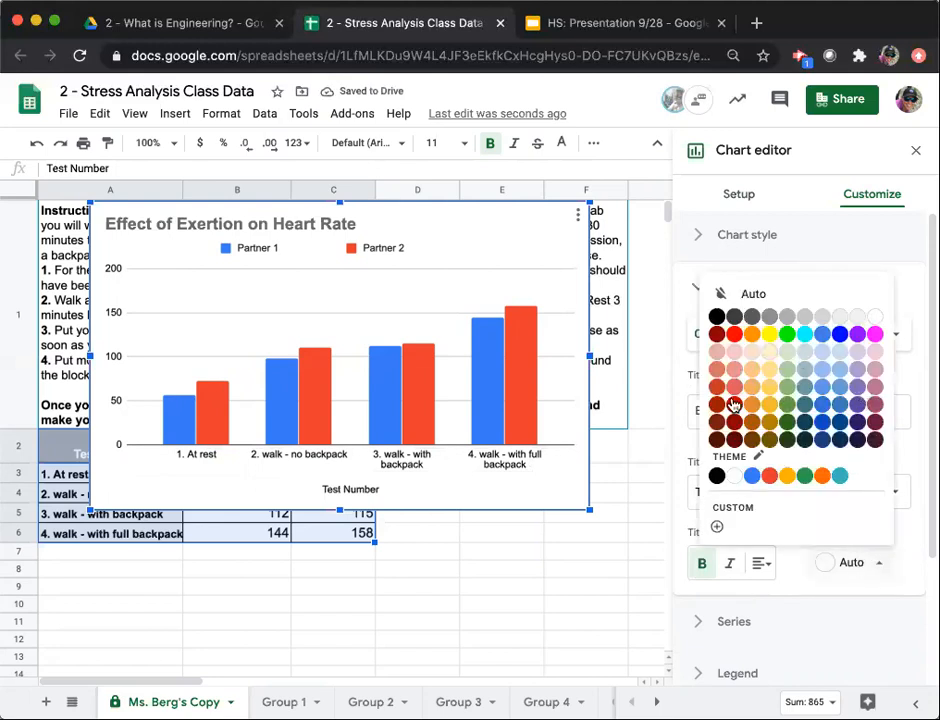
pyautogui.click(716, 316)
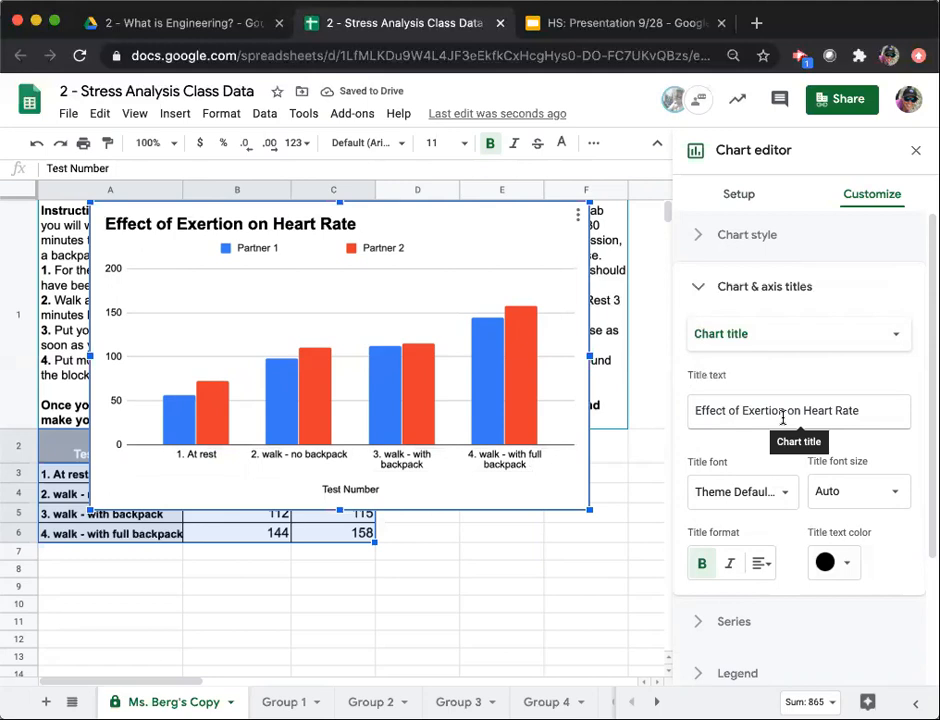
# Format the chart's horizontal axis title as bold and italic, keeping its automatic font size.
pyautogui.click(702, 290)
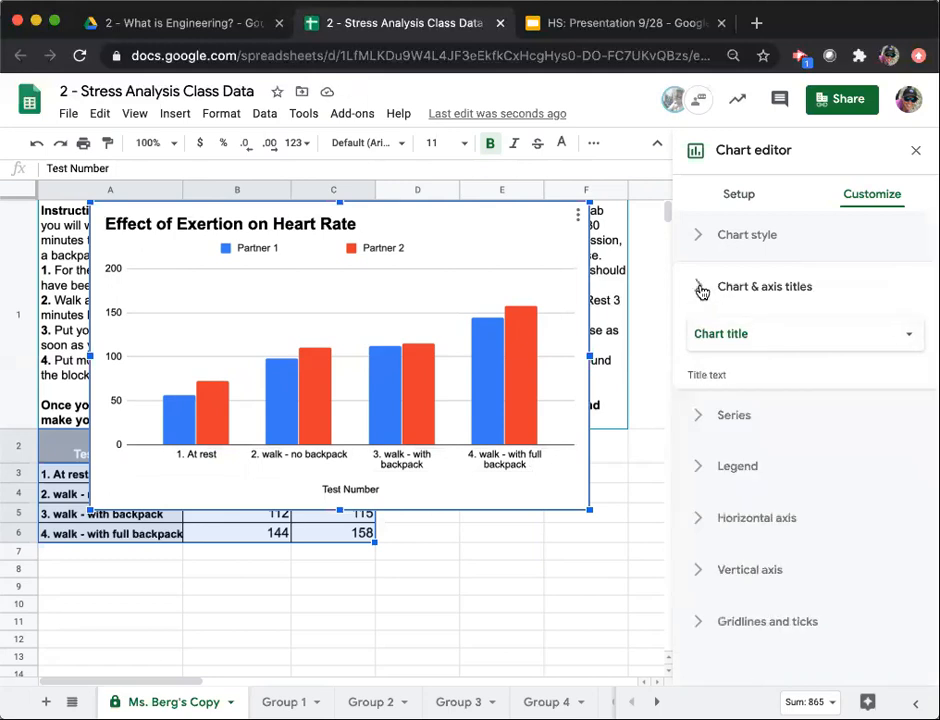
pyautogui.click(701, 291)
pyautogui.click(761, 336)
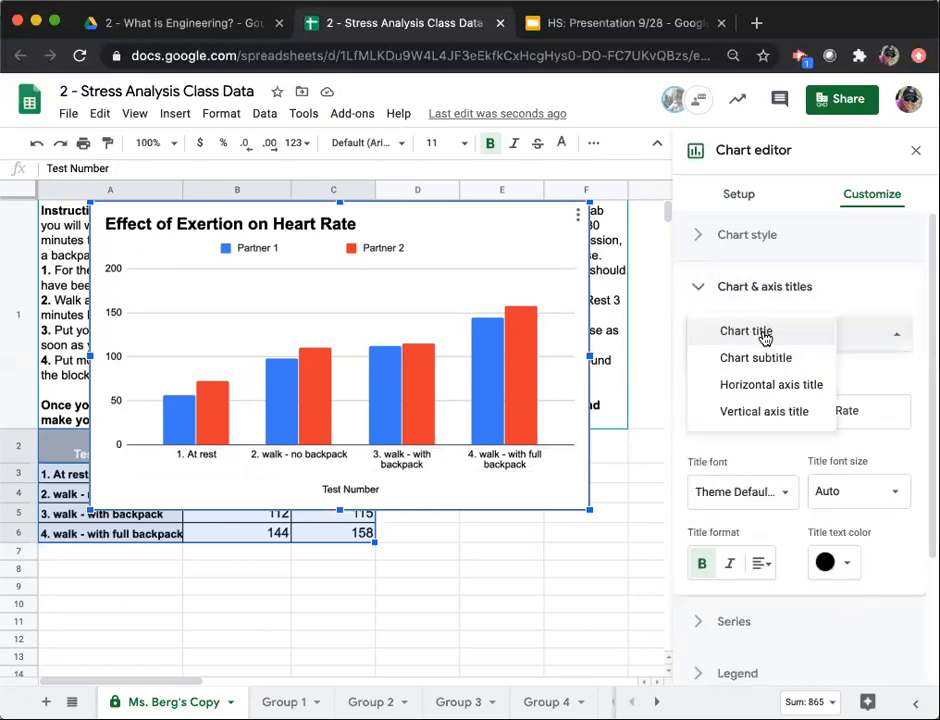
pyautogui.click(775, 385)
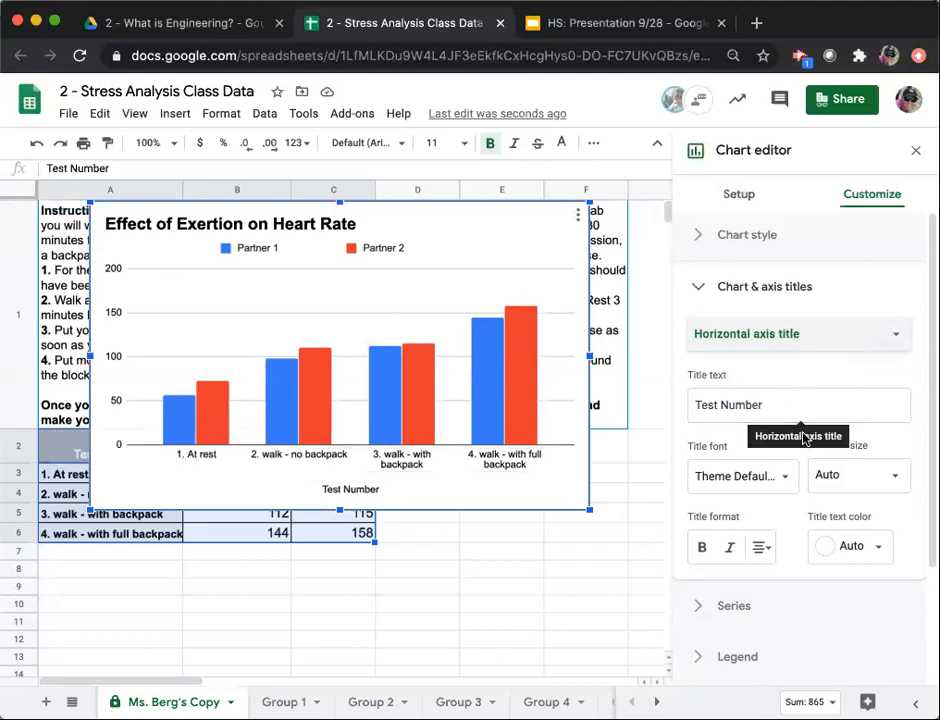
pyautogui.click(706, 546)
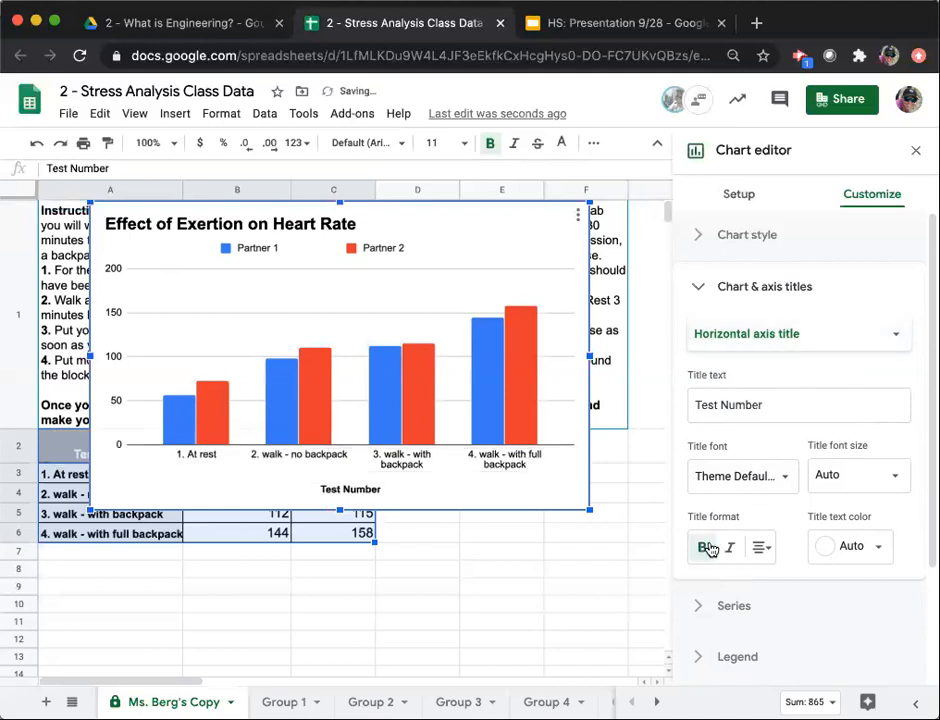
pyautogui.click(731, 548)
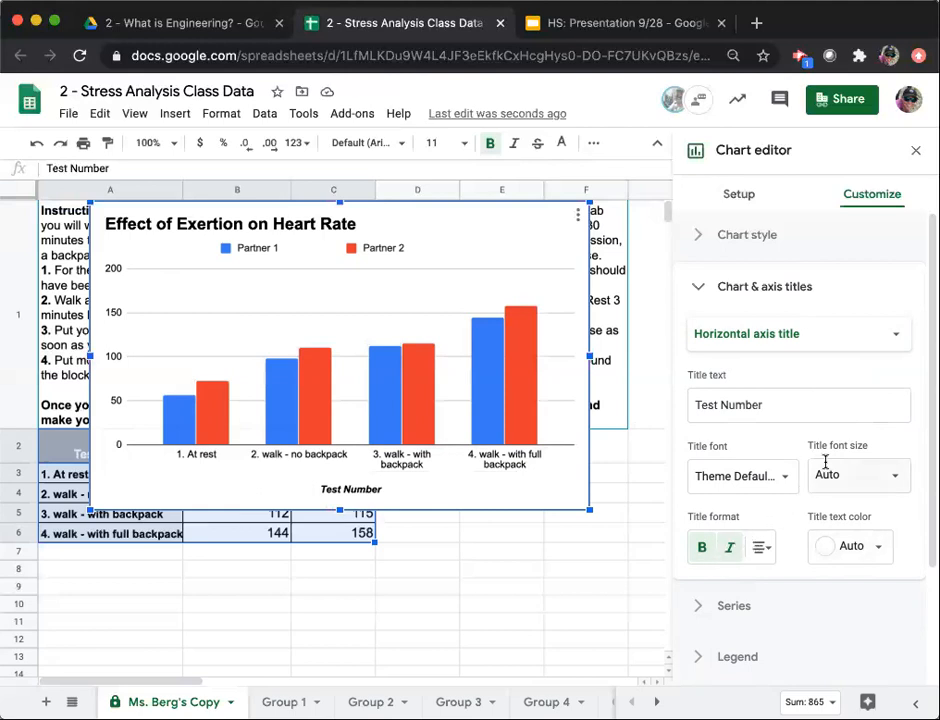
pyautogui.click(855, 472)
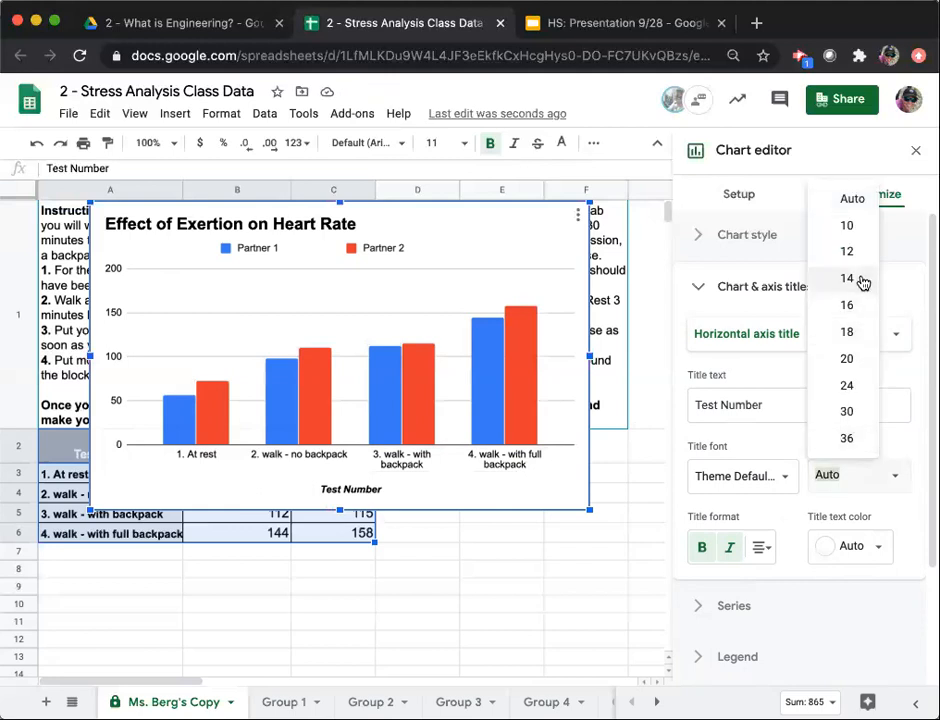
pyautogui.click(902, 487)
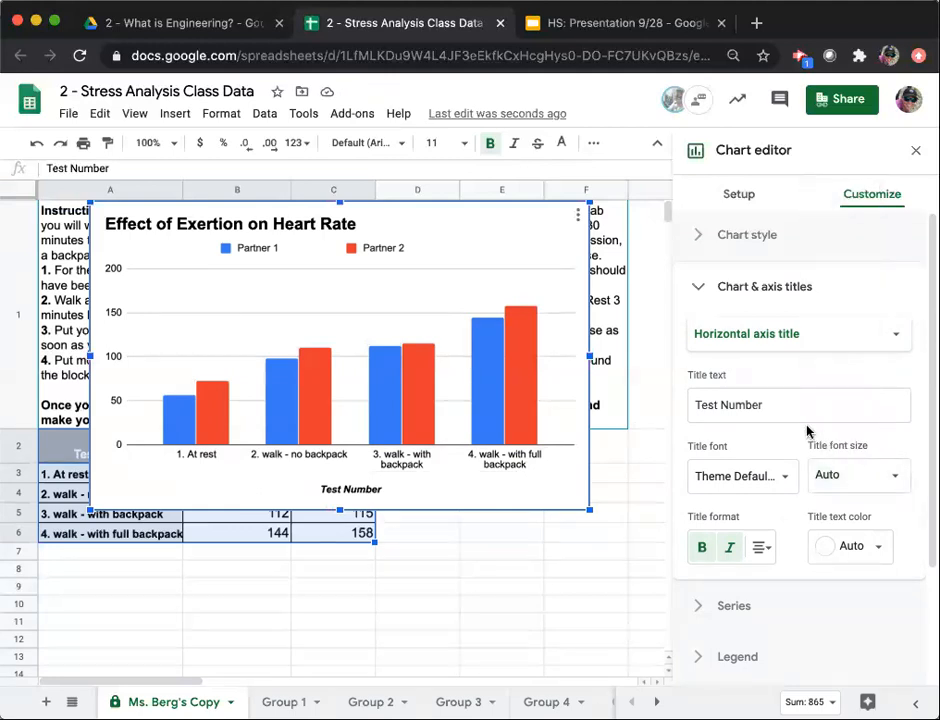
# Add the vertical axis title "Heart Rate (bpm)" to the chart and make it bold and italic.
pyautogui.click(781, 342)
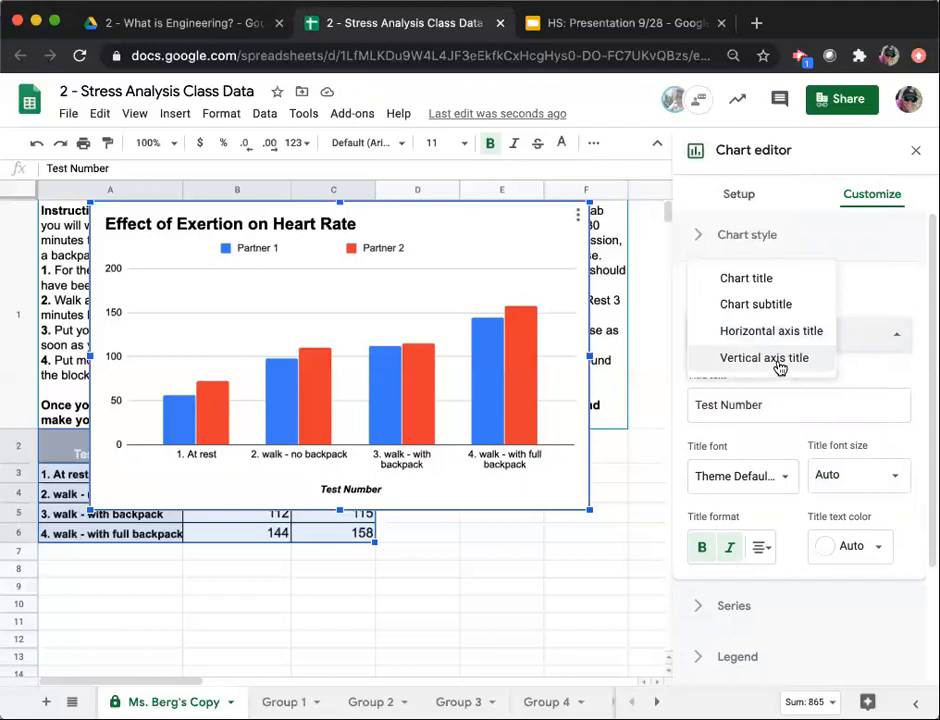
pyautogui.click(778, 365)
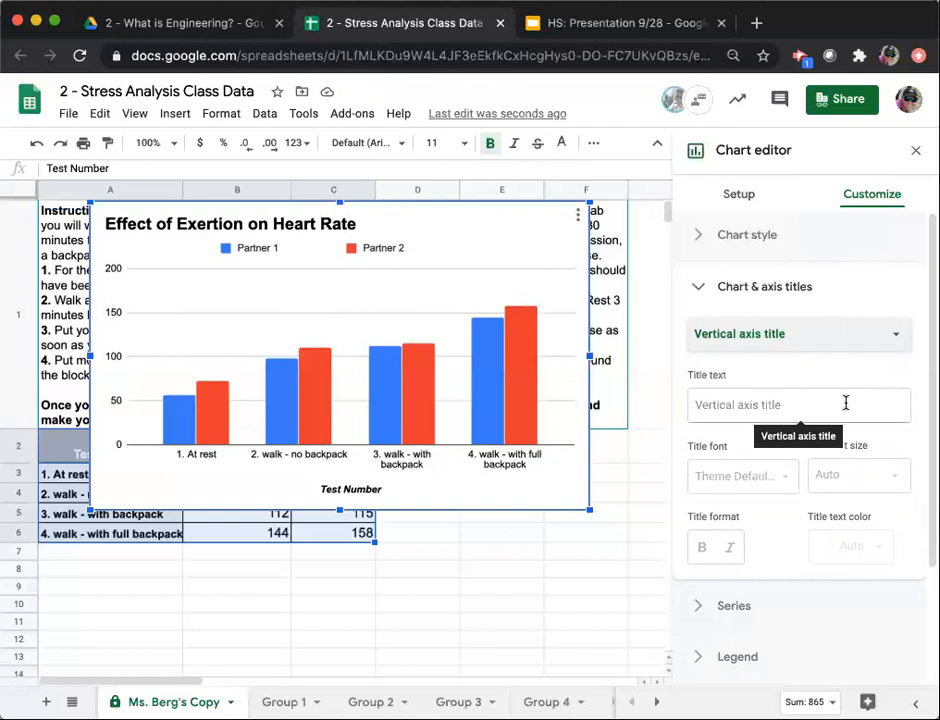
pyautogui.click(790, 406)
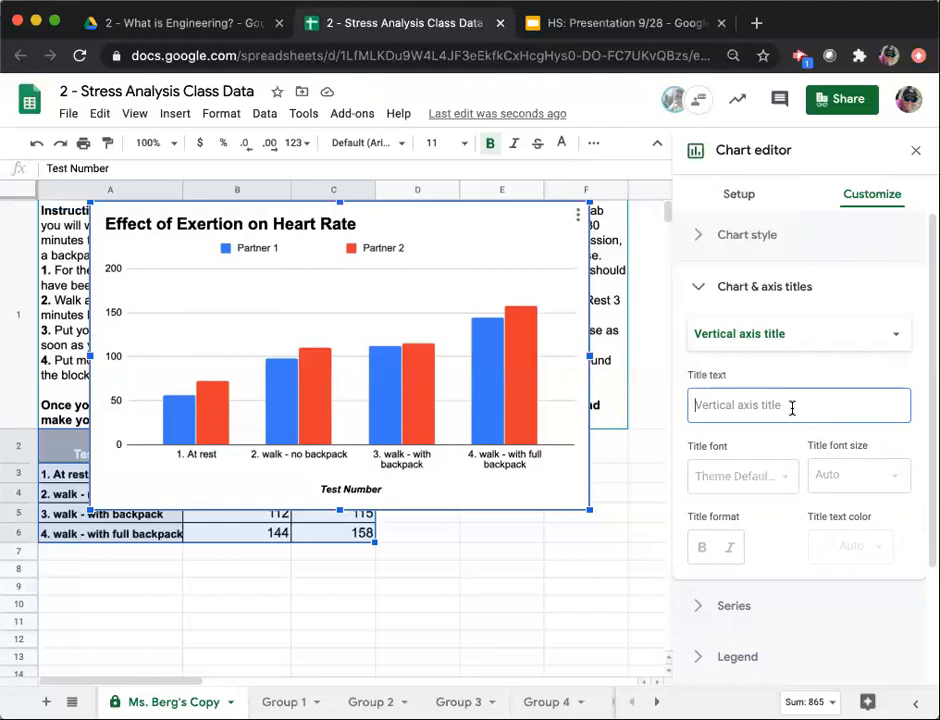
pyautogui.write('Heart Rate (')
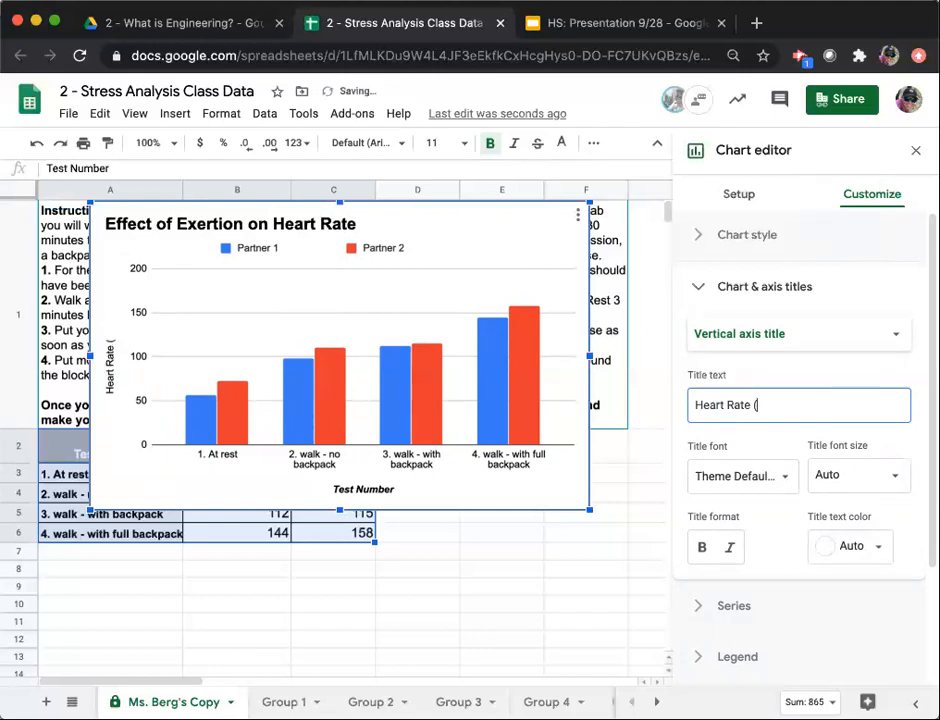
pyautogui.write('bpm')
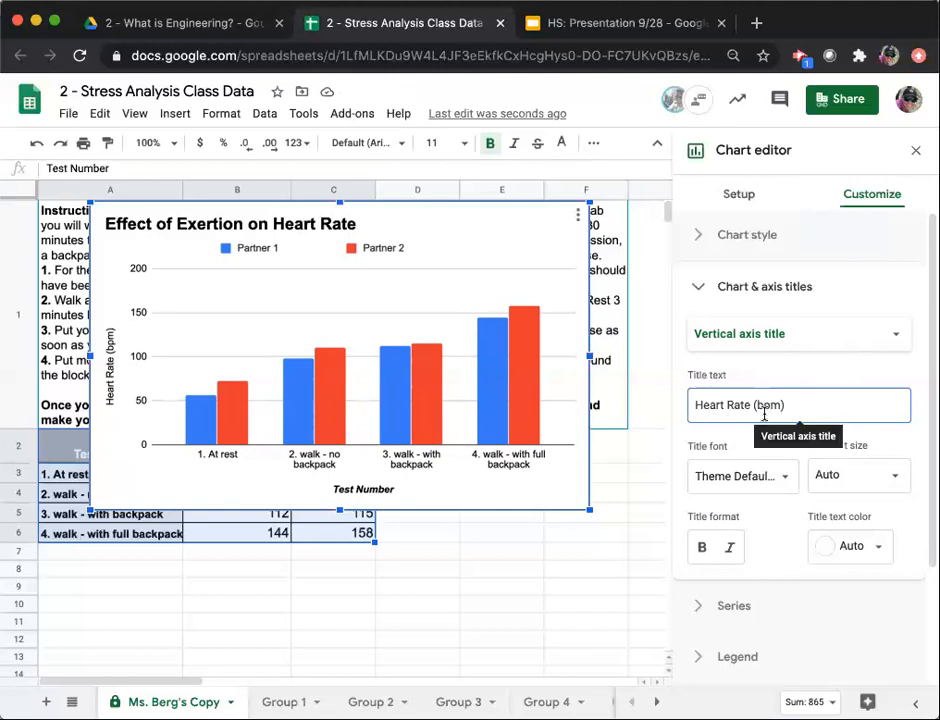
pyautogui.click(702, 549)
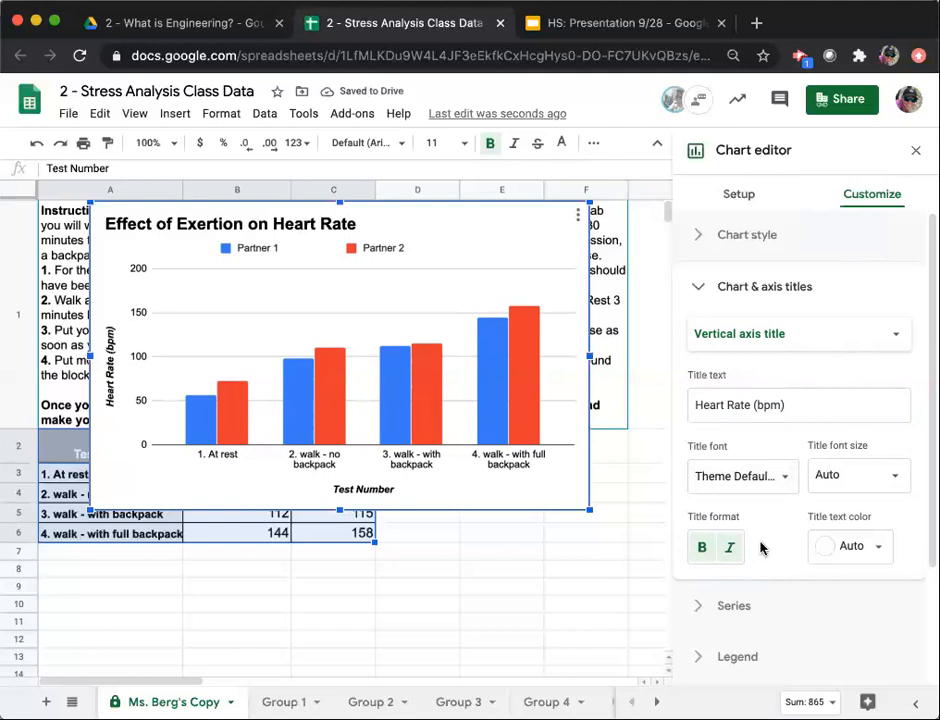
pyautogui.click(701, 291)
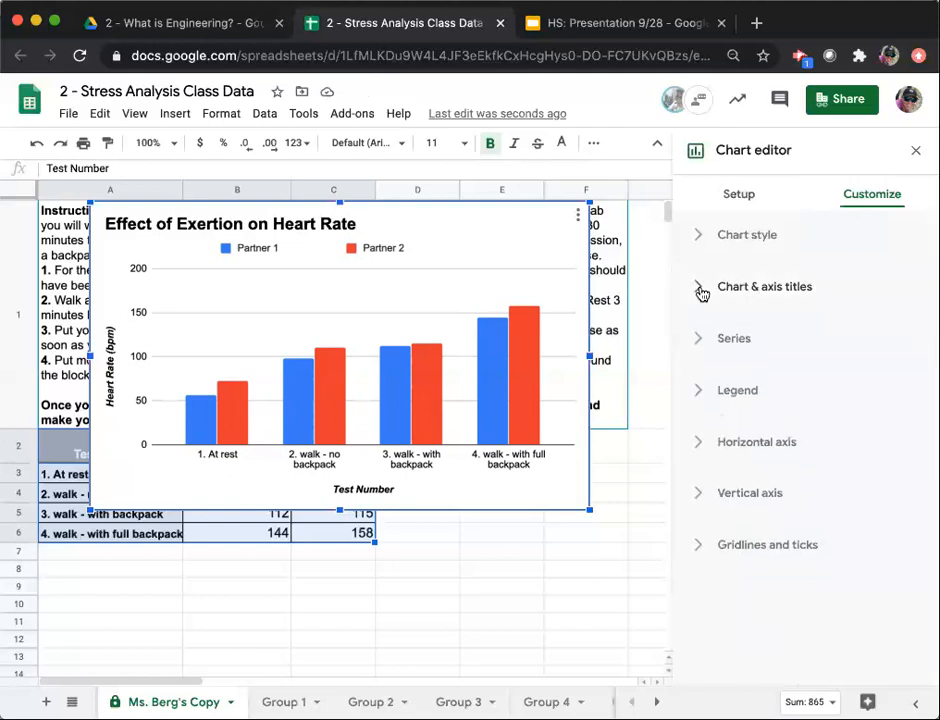
# Rename the chart's Partner 1 legend entry to the first participant's name.
pyautogui.click(699, 390)
pyautogui.scroll(-1, 807, 422)
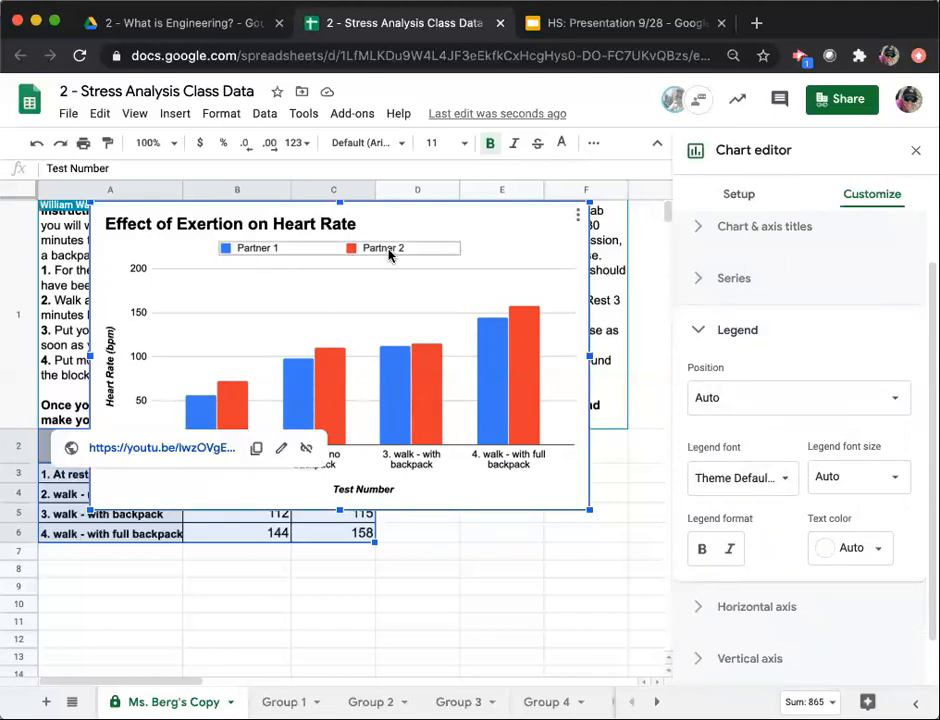
pyautogui.click(269, 251)
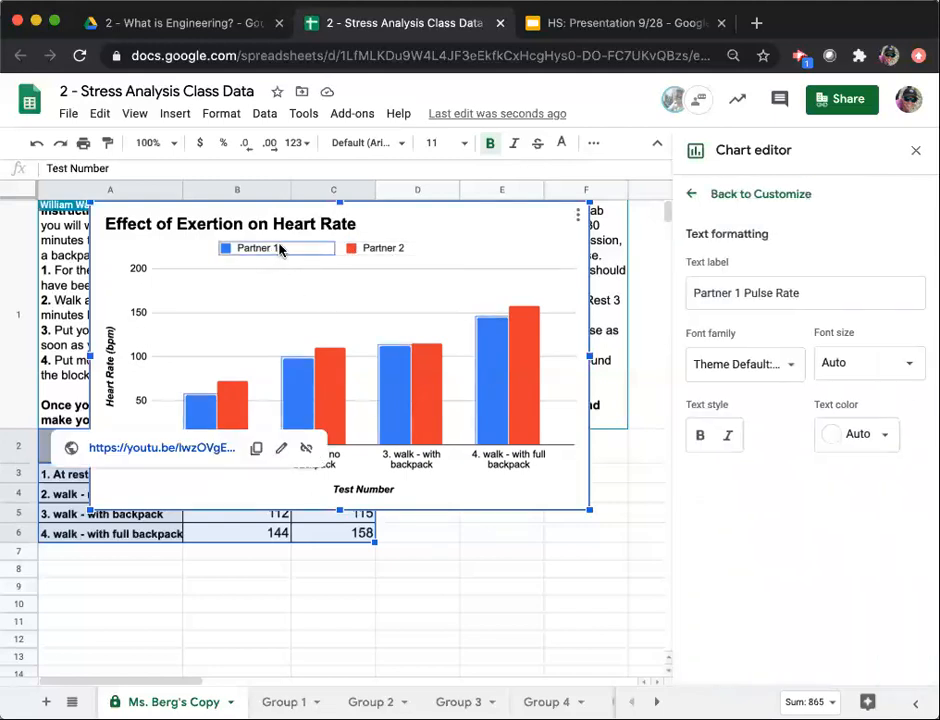
pyautogui.click(279, 248)
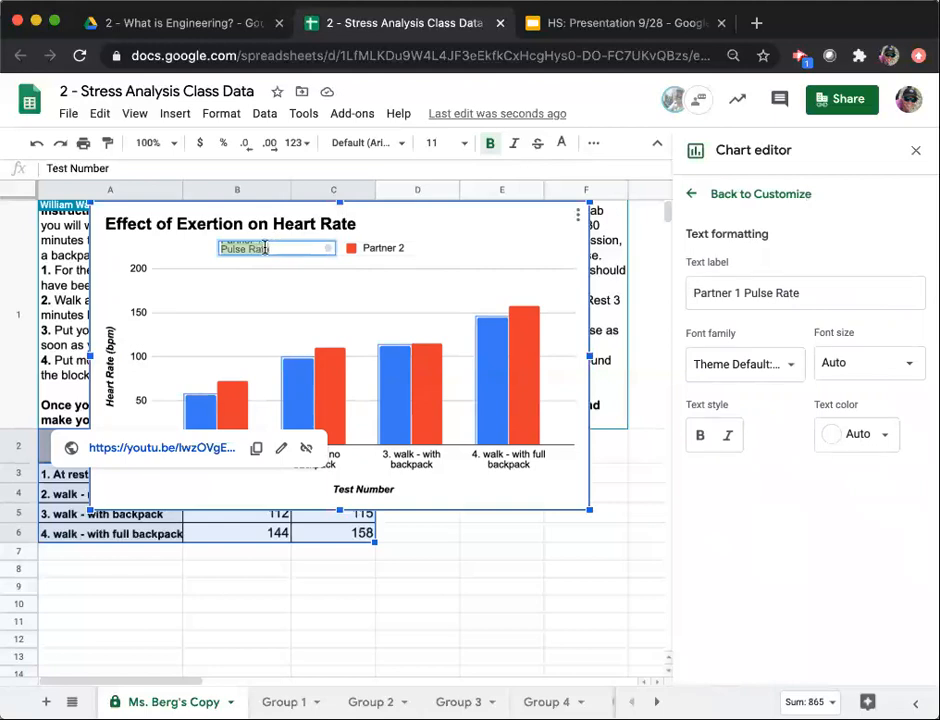
pyautogui.press('BackSpace')
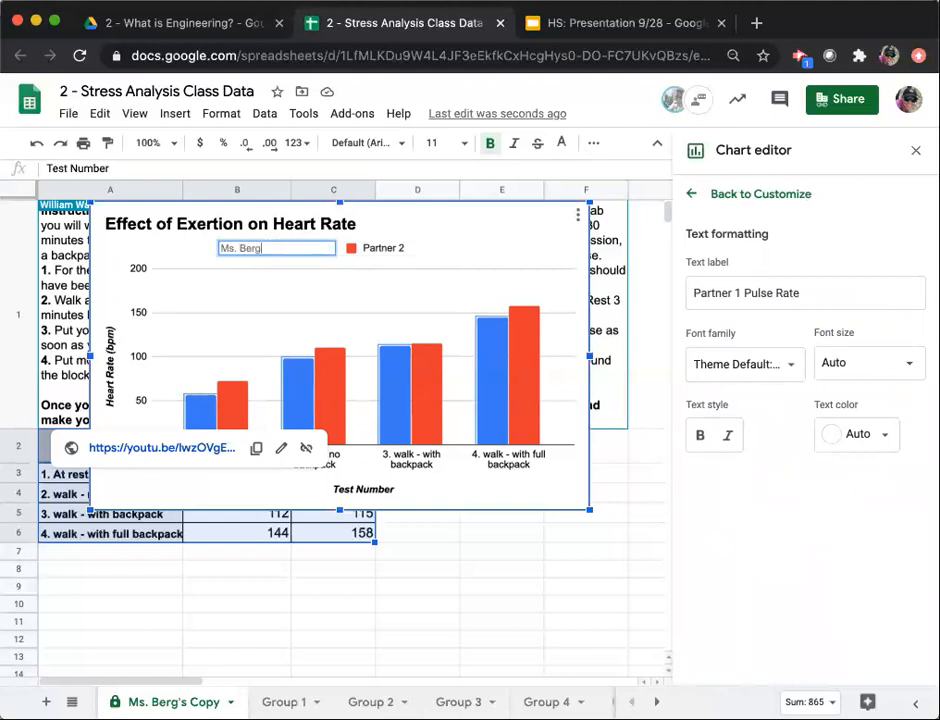
pyautogui.press('Return')
# Rename the chart's Partner 2 legend entry to the second participant's name.
pyautogui.click(356, 246)
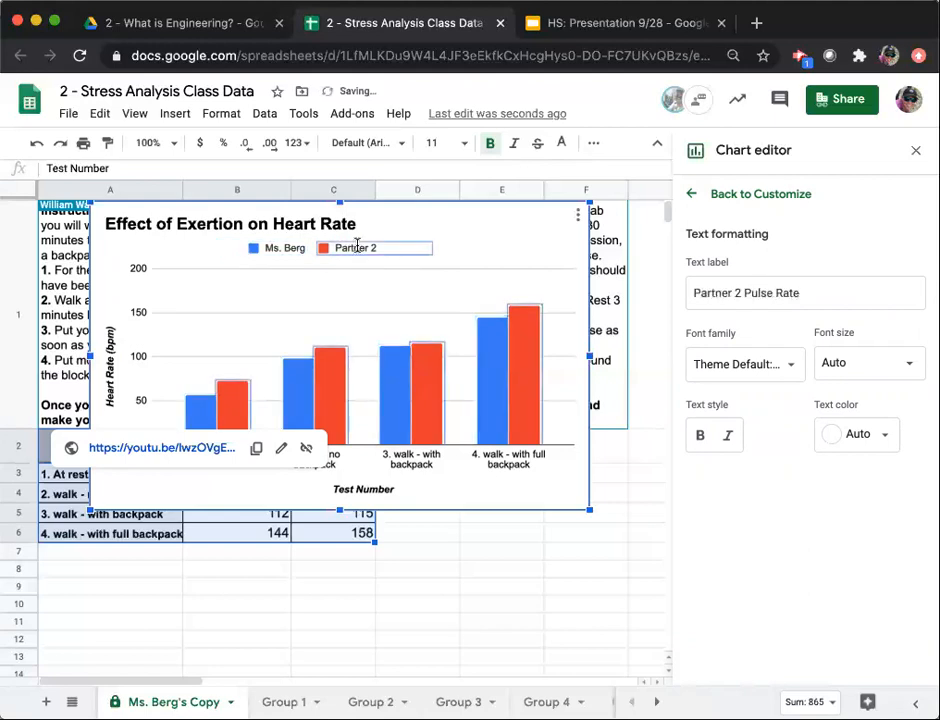
pyautogui.click(356, 246)
pyautogui.write('Ms. Sauer')
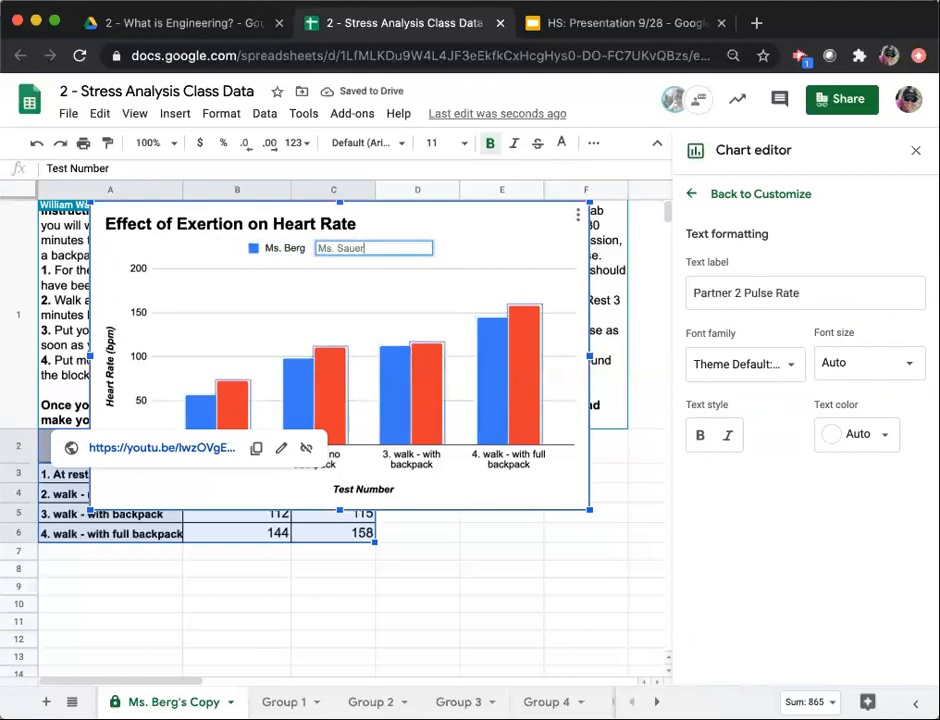
pyautogui.press('Return')
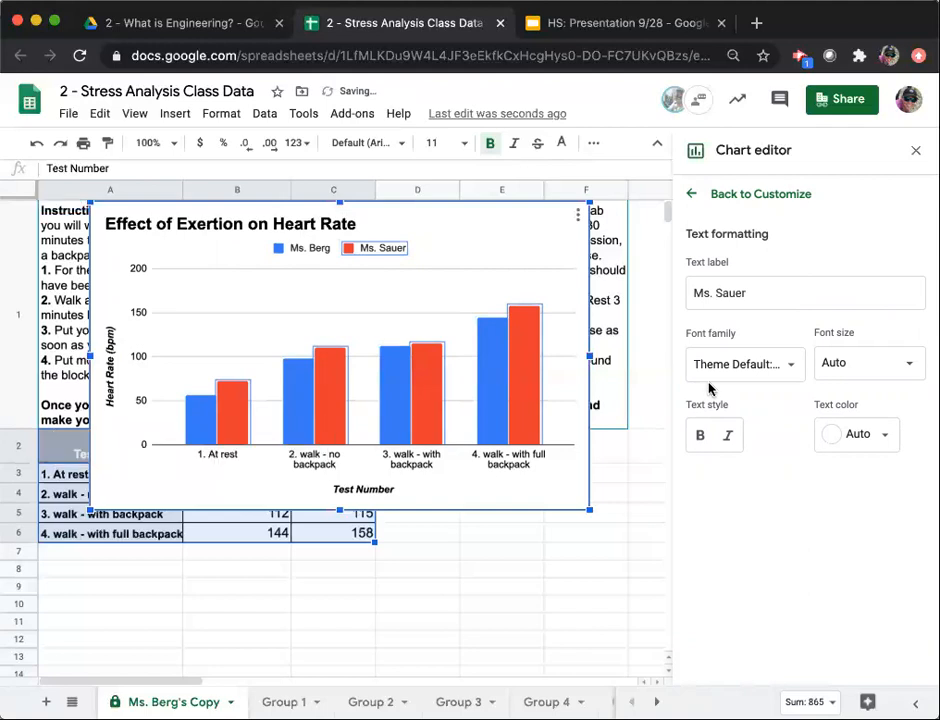
# Format both participants' names in the chart legend as bold and italic.
pyautogui.click(701, 437)
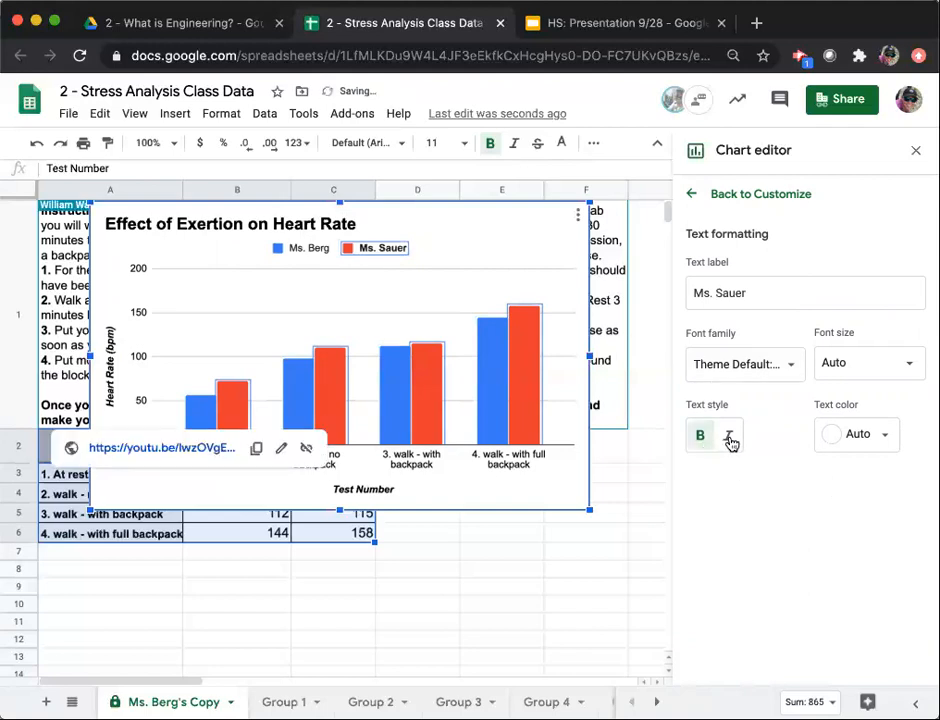
pyautogui.click(730, 437)
pyautogui.click(305, 248)
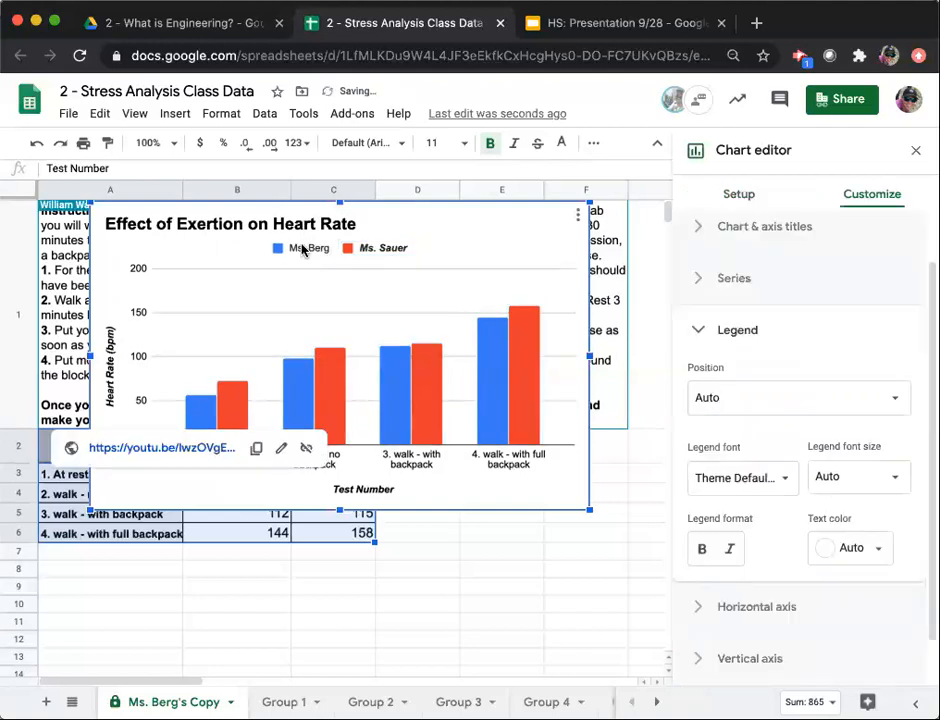
pyautogui.click(701, 548)
pyautogui.click(731, 551)
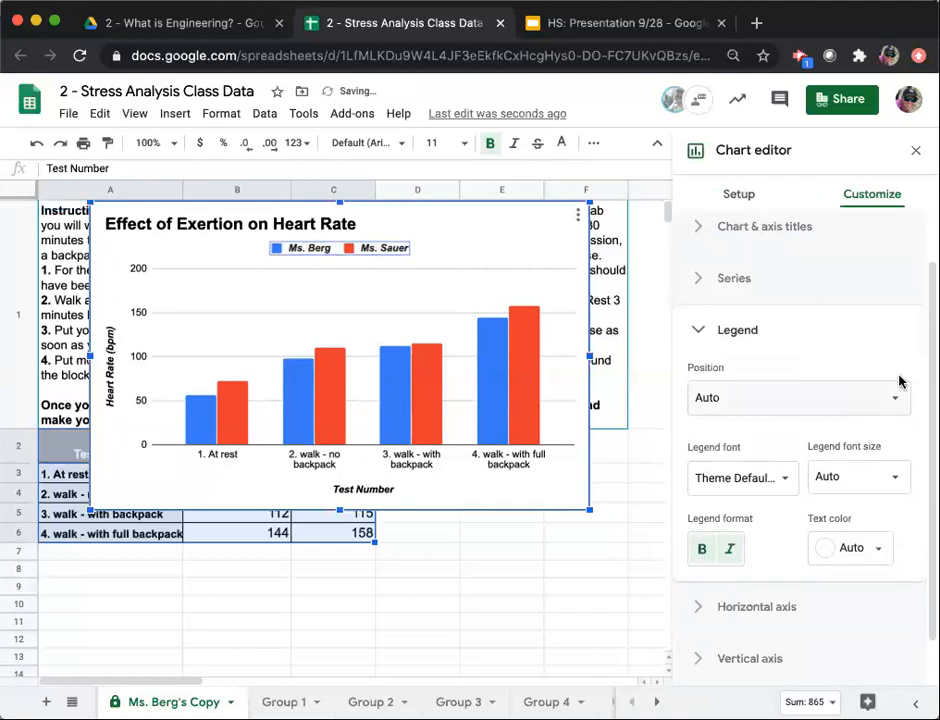
pyautogui.click(900, 330)
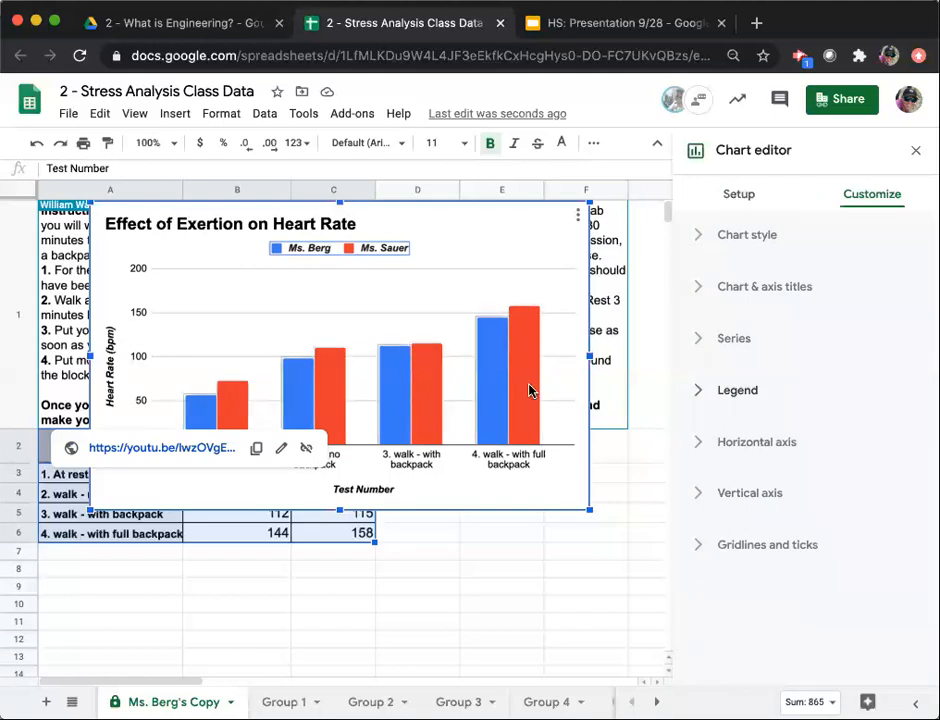
# Change the color of the first participant's series in the chart to the theme's teal.
pyautogui.click(701, 345)
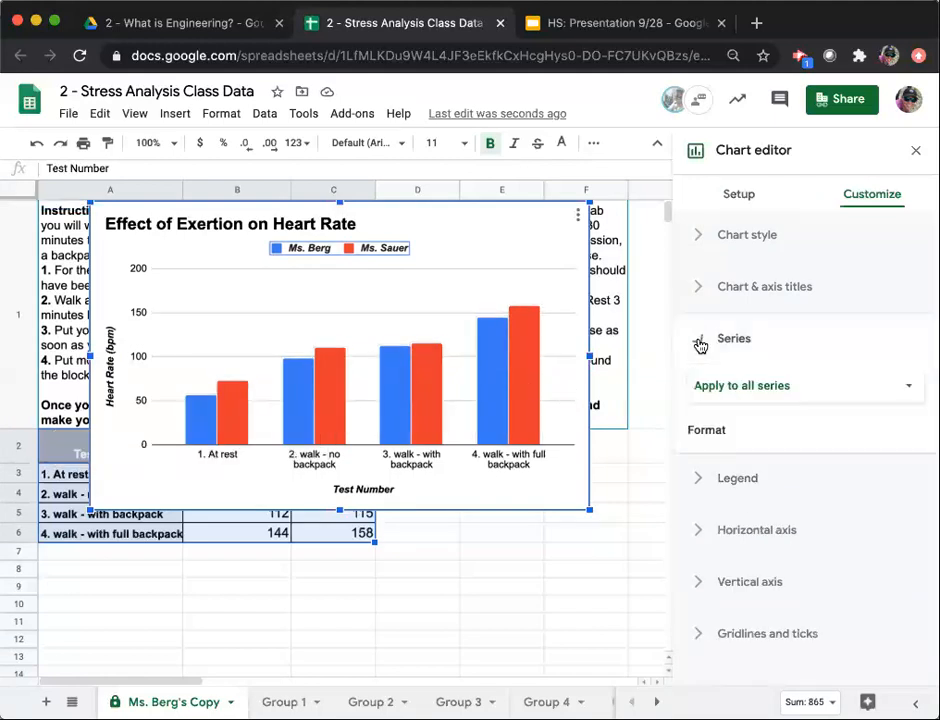
pyautogui.click(800, 396)
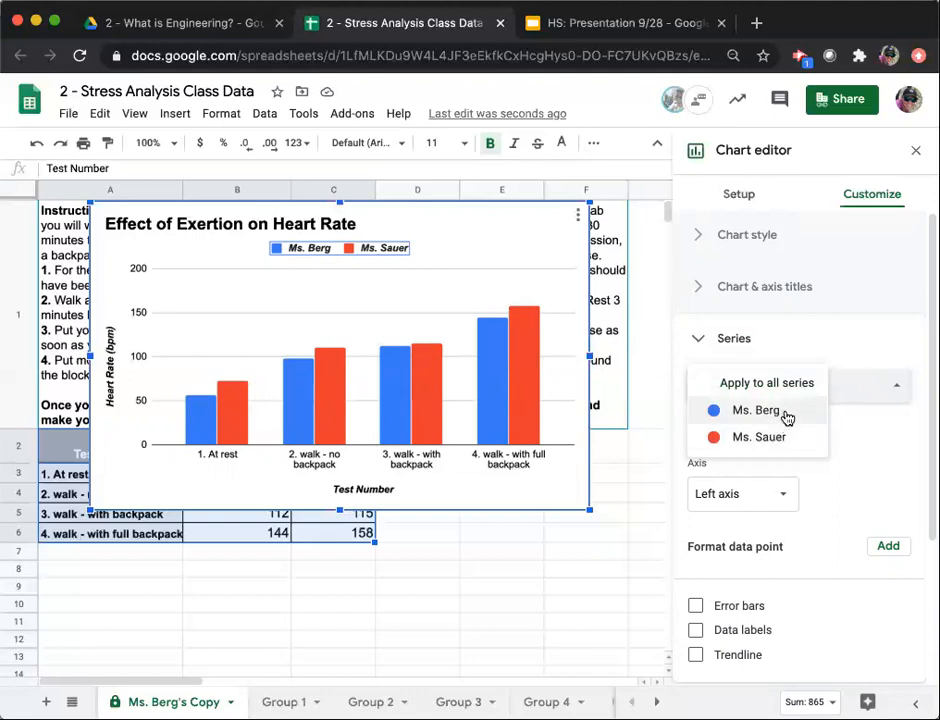
pyautogui.click(787, 412)
pyautogui.click(727, 492)
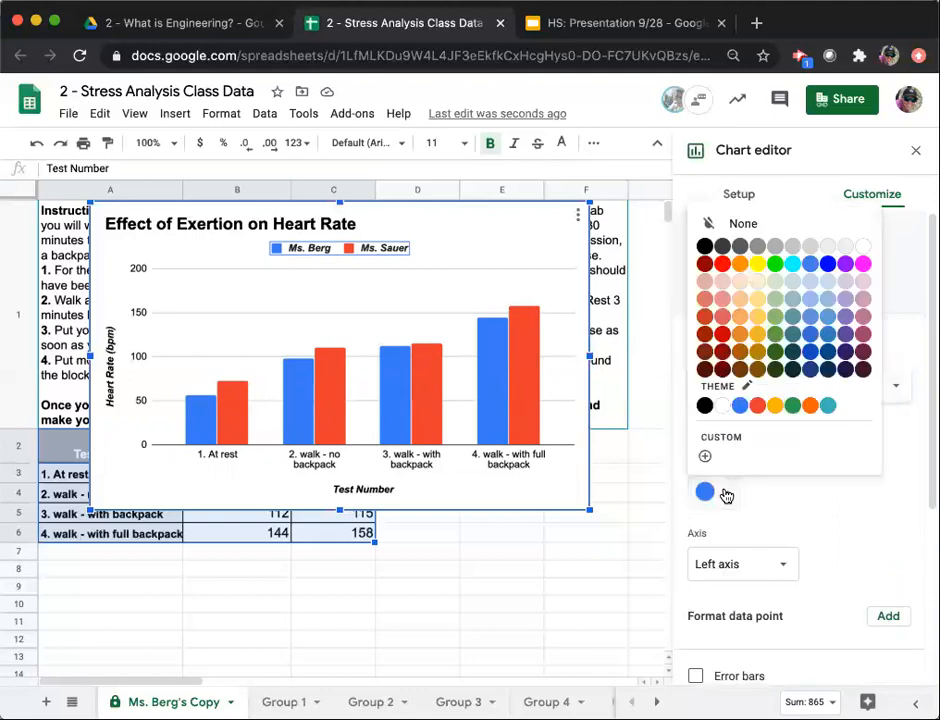
pyautogui.click(830, 408)
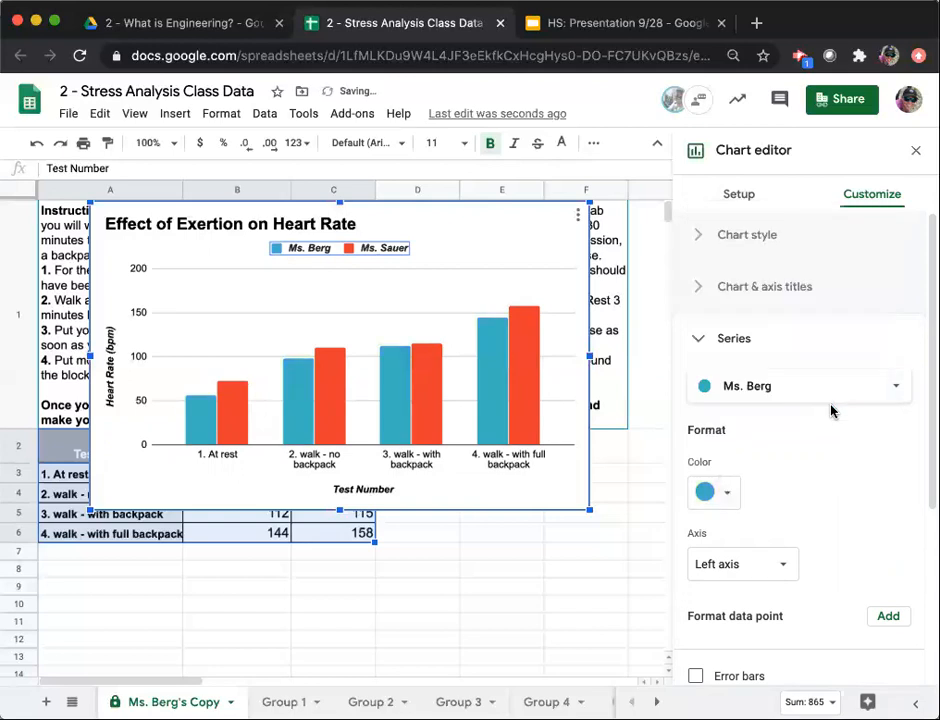
# Change the color of the second participant's series in the chart to the theme's orange.
pyautogui.click(791, 390)
pyautogui.click(770, 416)
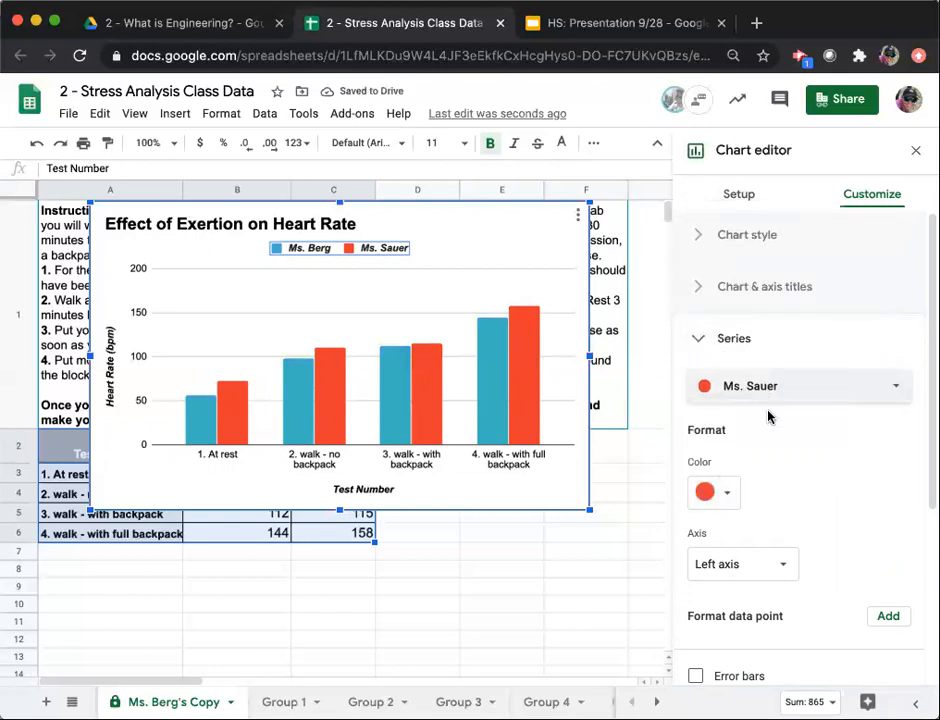
pyautogui.click(716, 491)
pyautogui.click(811, 405)
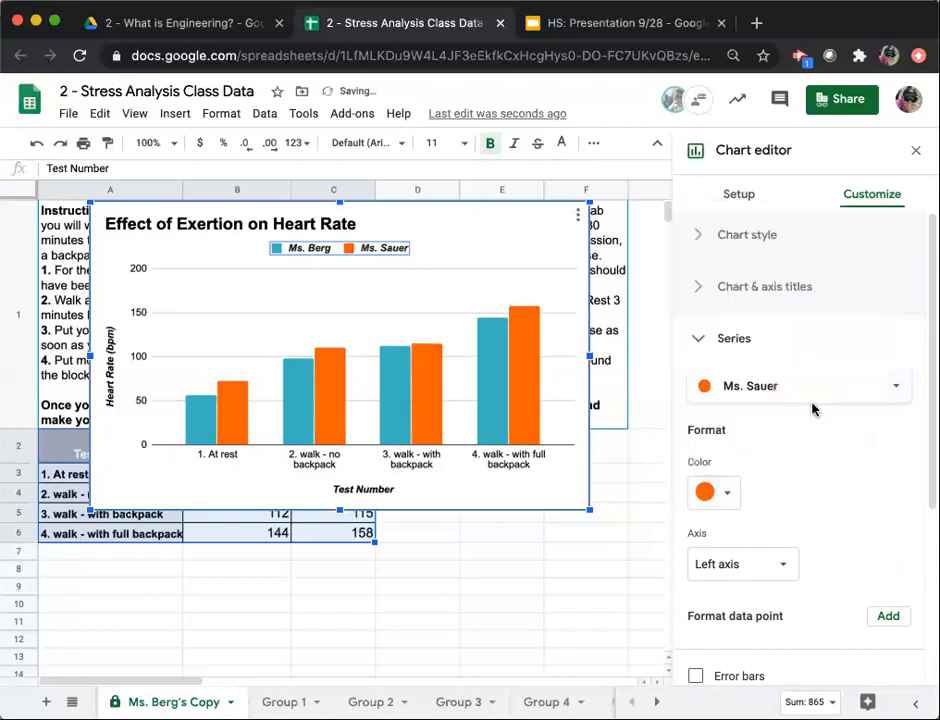
pyautogui.click(702, 341)
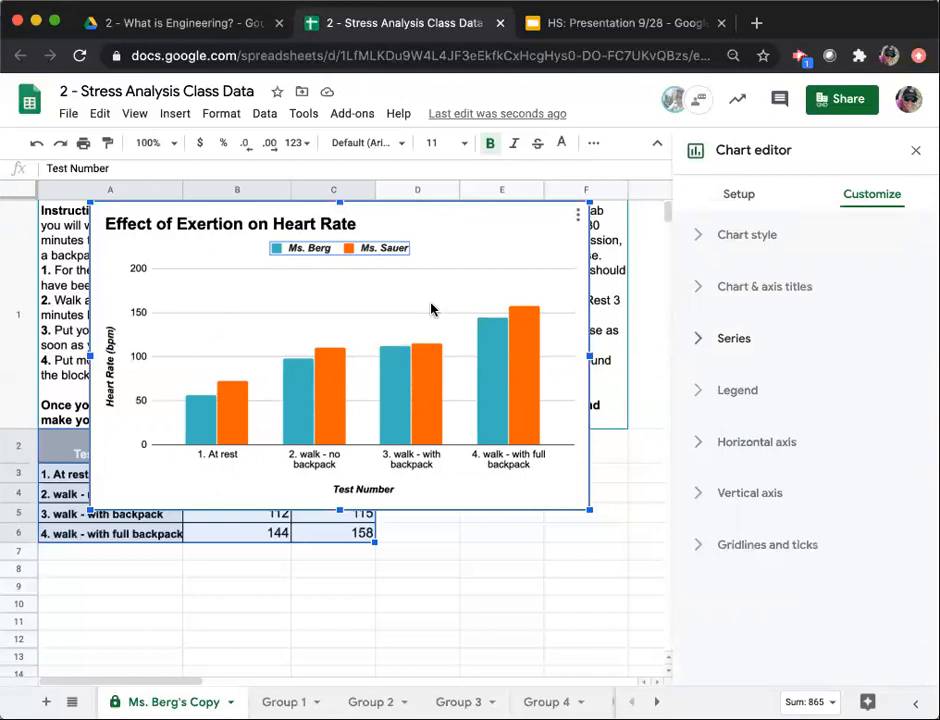
# Turn on the axis line for the chart's vertical axis.
pyautogui.click(702, 497)
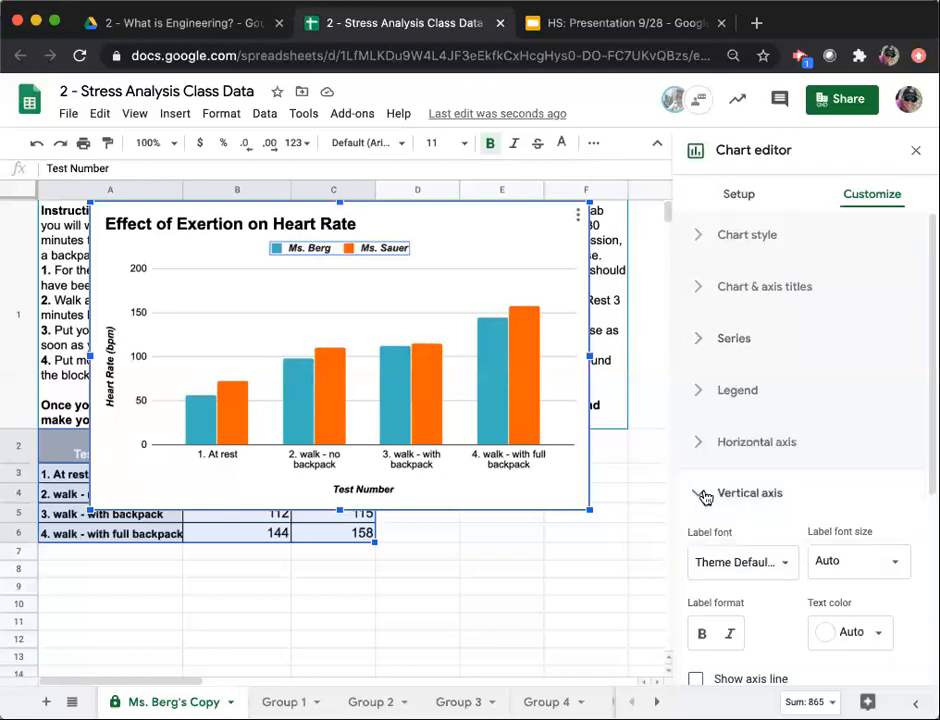
pyautogui.scroll(-3, 825, 507)
pyautogui.scroll(-1, 825, 507)
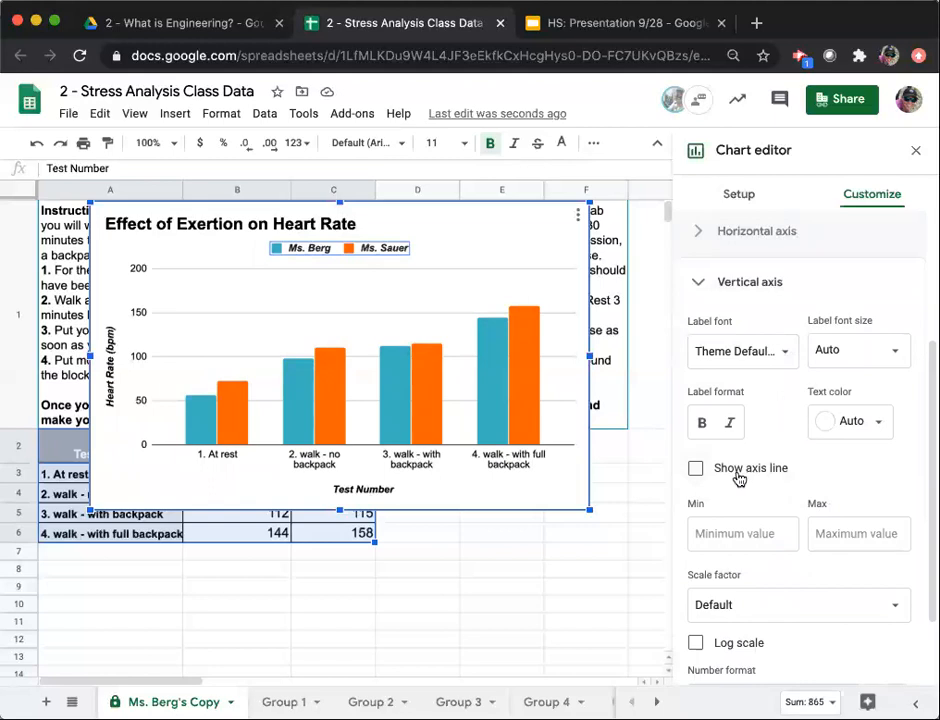
pyautogui.click(696, 469)
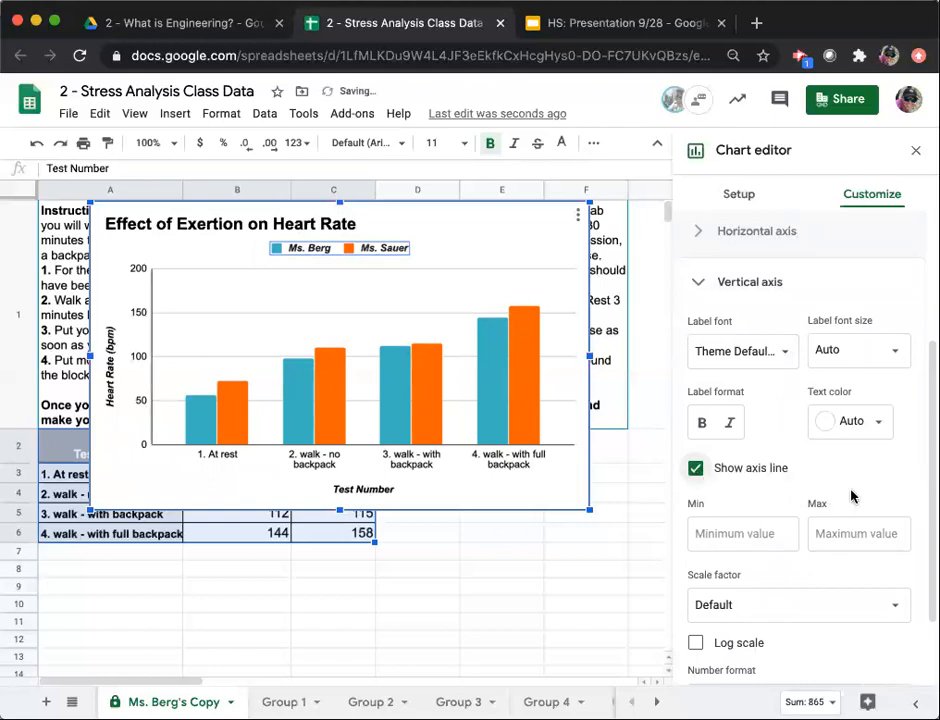
# Set the vertical axis range to a minimum of 0 and a maximum of 170.
pyautogui.click(727, 531)
pyautogui.write('0')
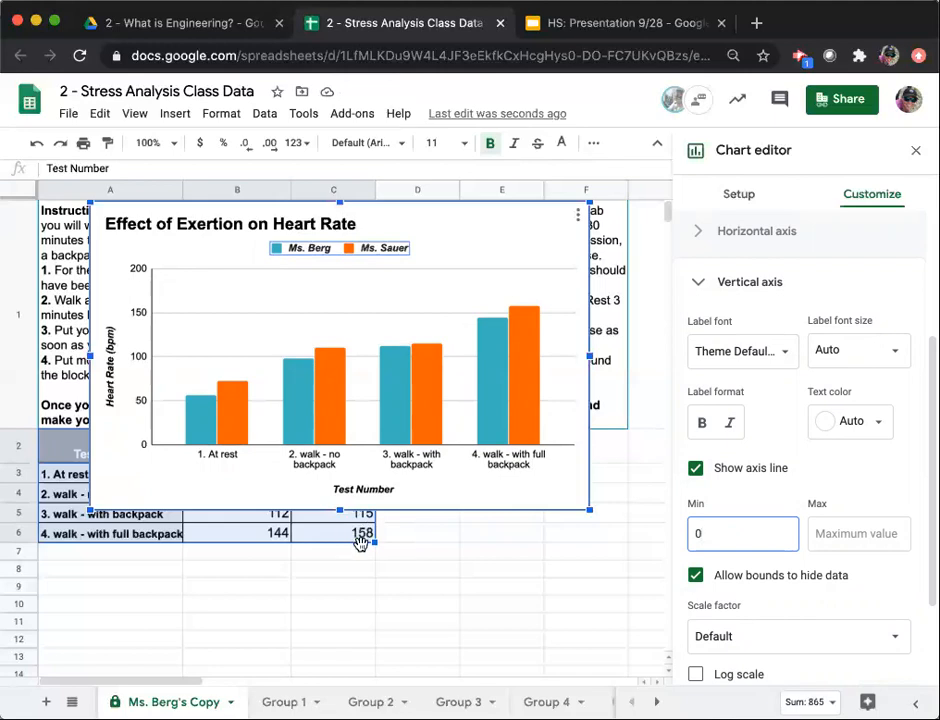
pyautogui.click(873, 537)
pyautogui.write('170')
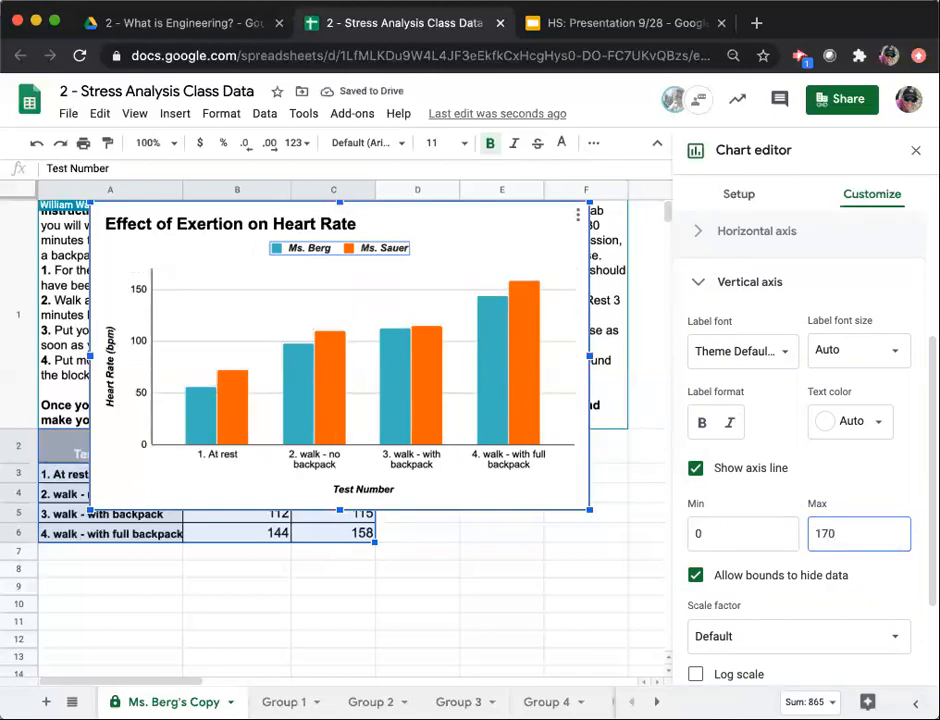
pyautogui.click(698, 281)
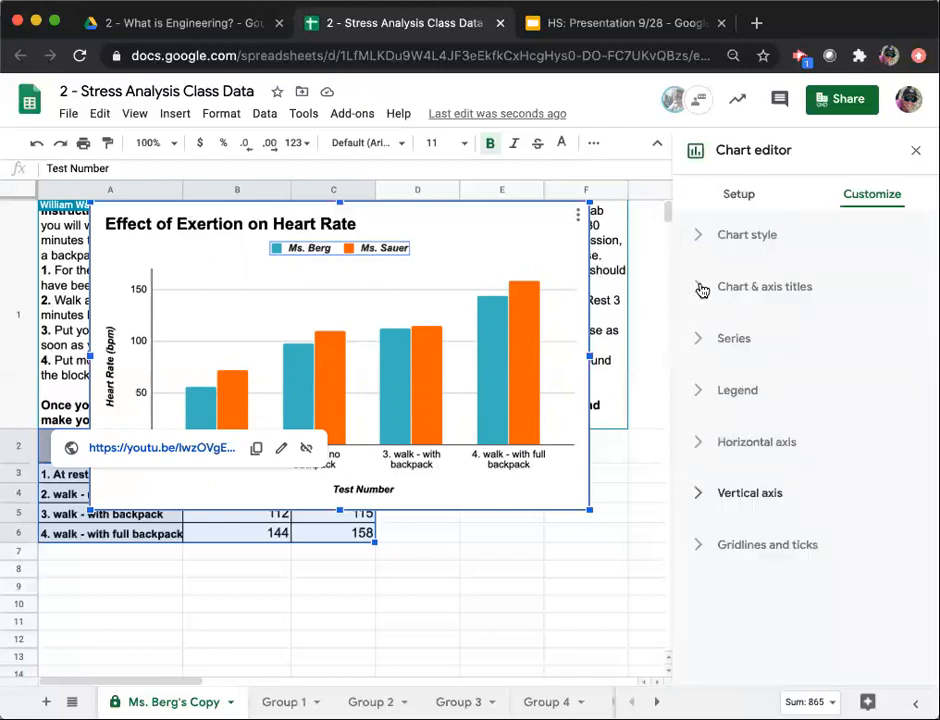